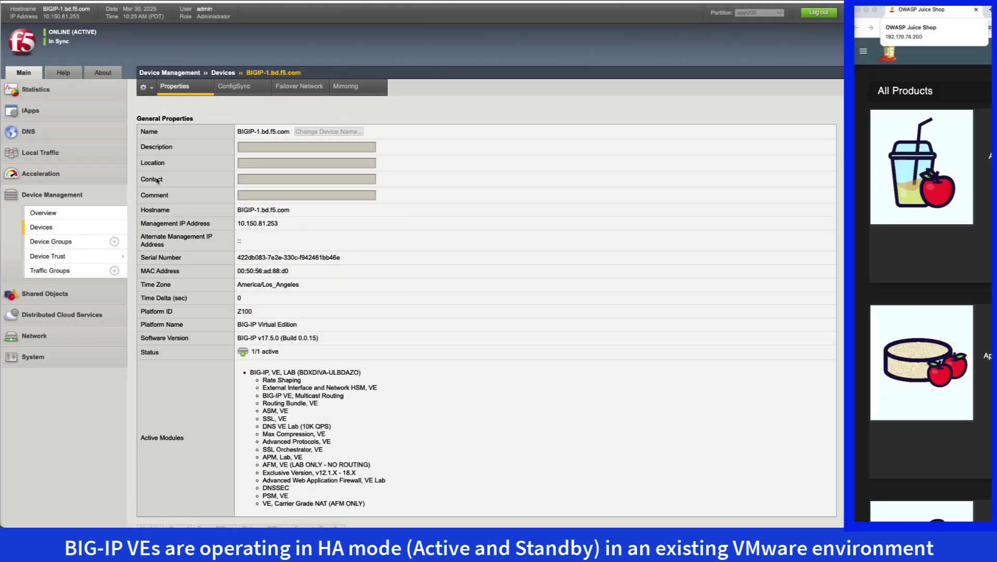
# Show the Local Traffic Virtual Server List, where app1 and app2 are both available.
pyautogui.click(93, 159)
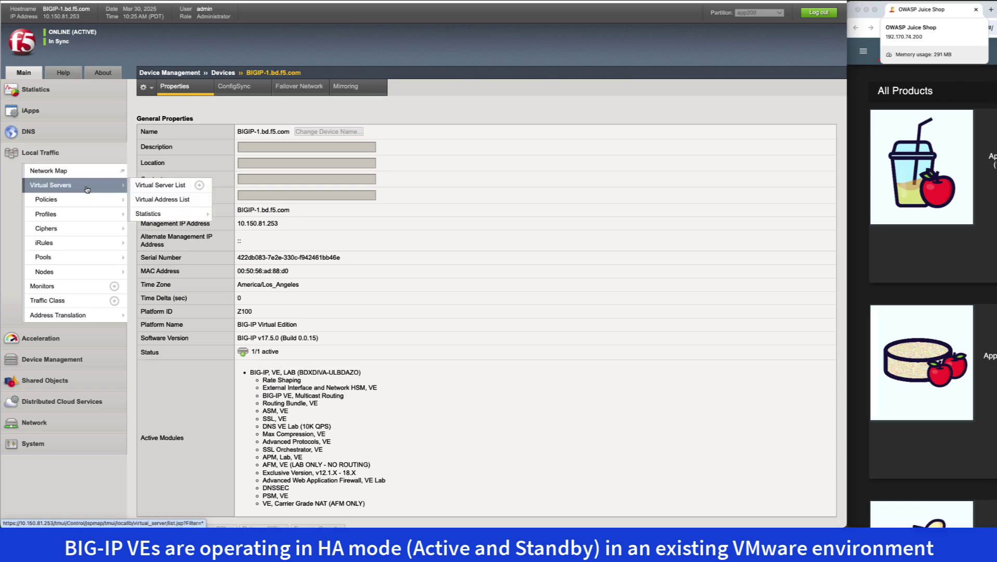
pyautogui.click(87, 187)
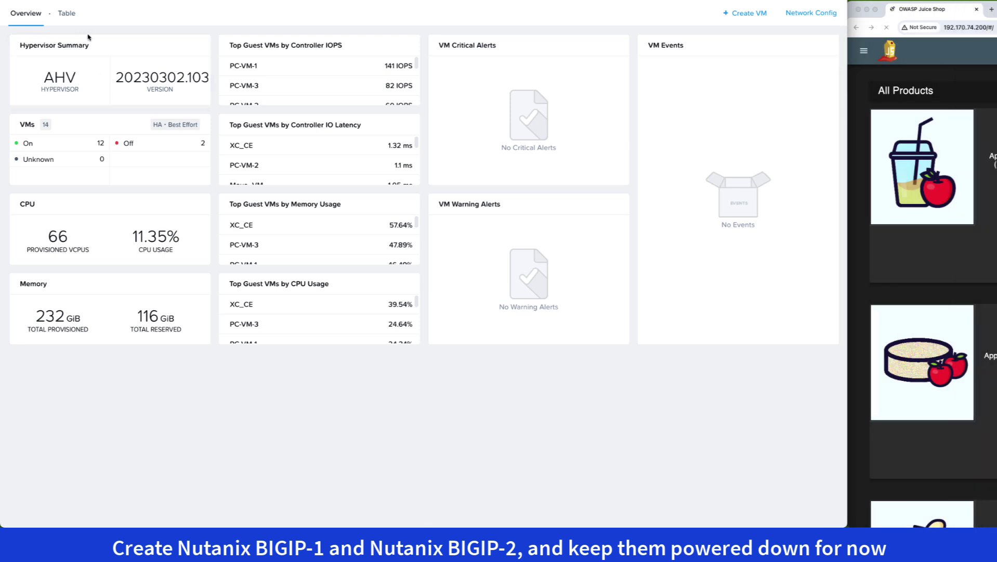
pyautogui.click(66, 13)
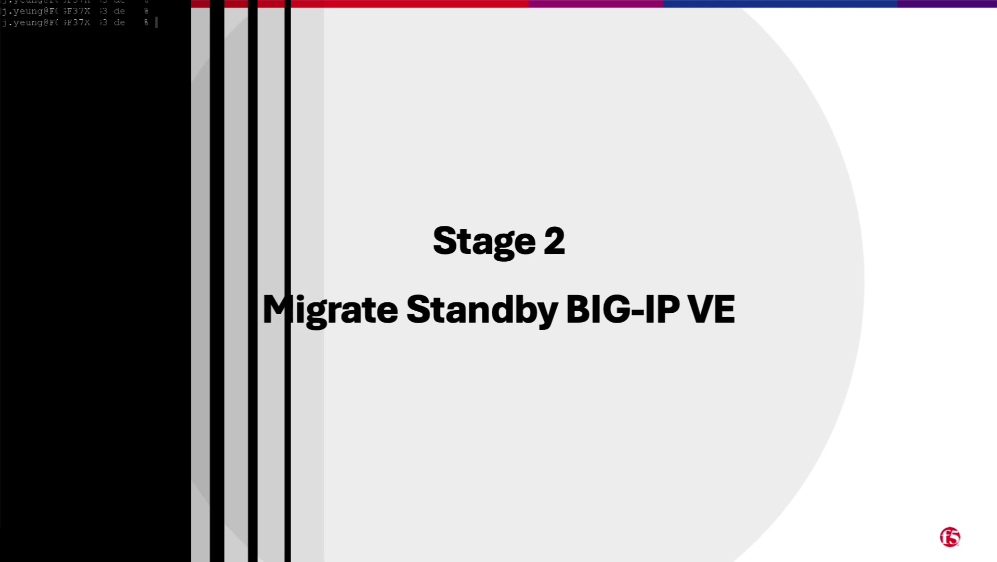
# SSH into BIGIP-2 as root, force it offline, and save UCS archive bigip-2.
pyautogui.write('ssh root@10.150.81.254')
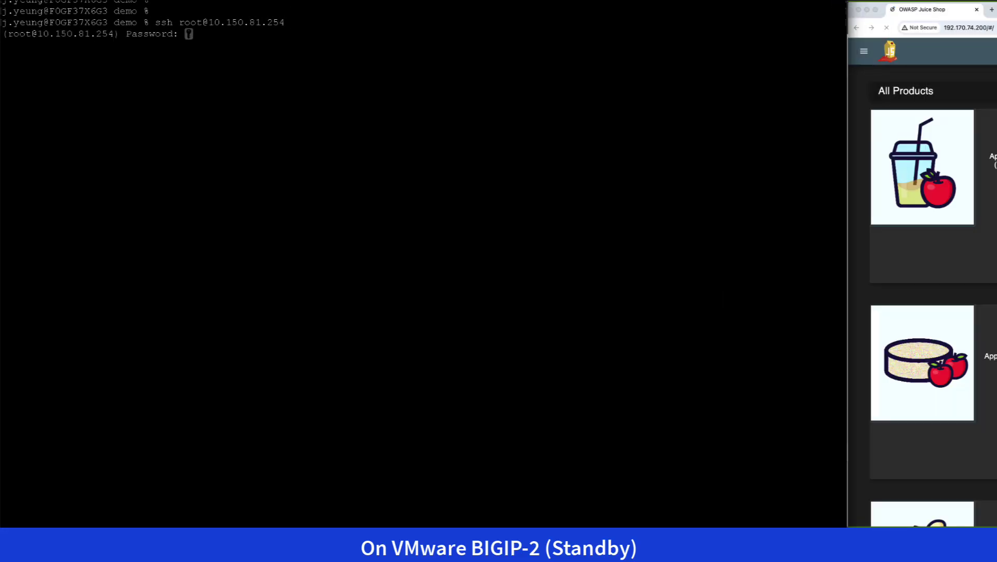
pyautogui.press('Return')
pyautogui.press('Return')
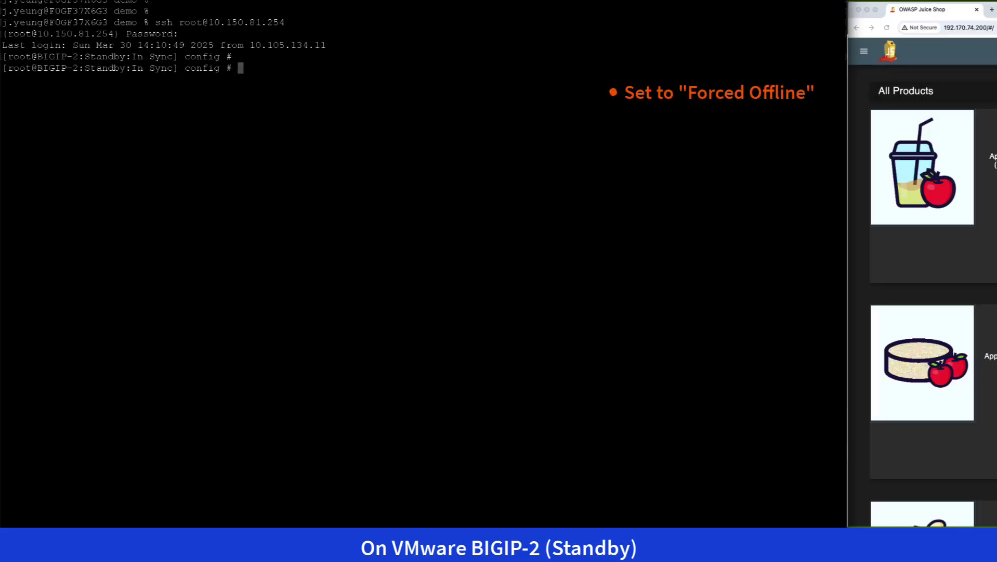
pyautogui.press('Return')
pyautogui.write('run sys failover offline')
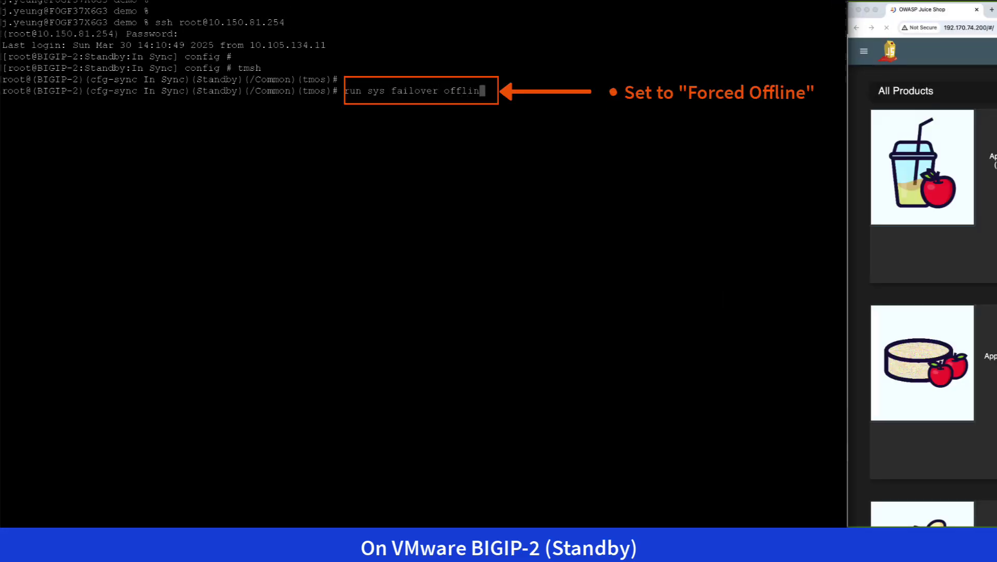
pyautogui.press('Return')
pyautogui.press('Return')
pyautogui.write('save sys ucs bigip-2')
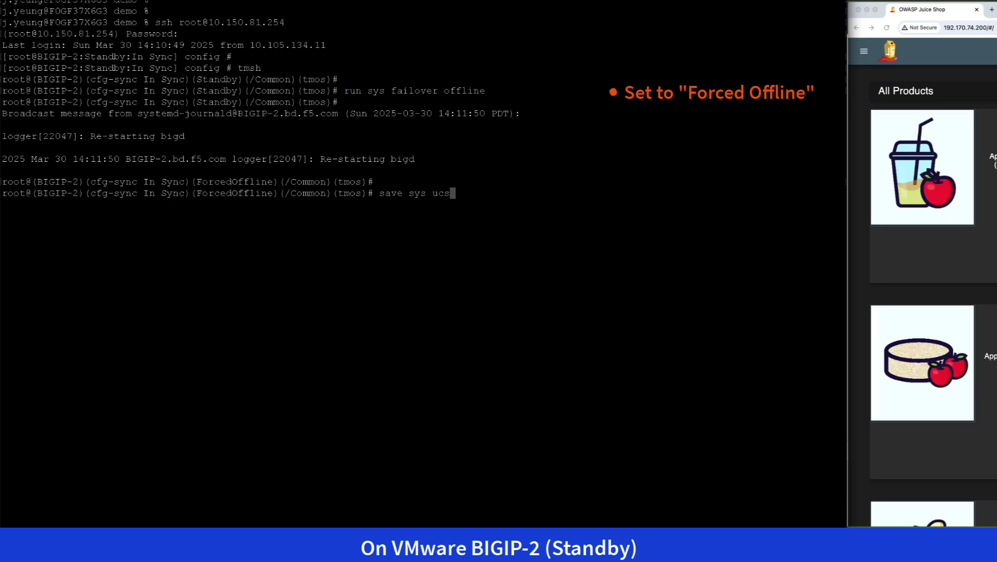
pyautogui.press('Return')
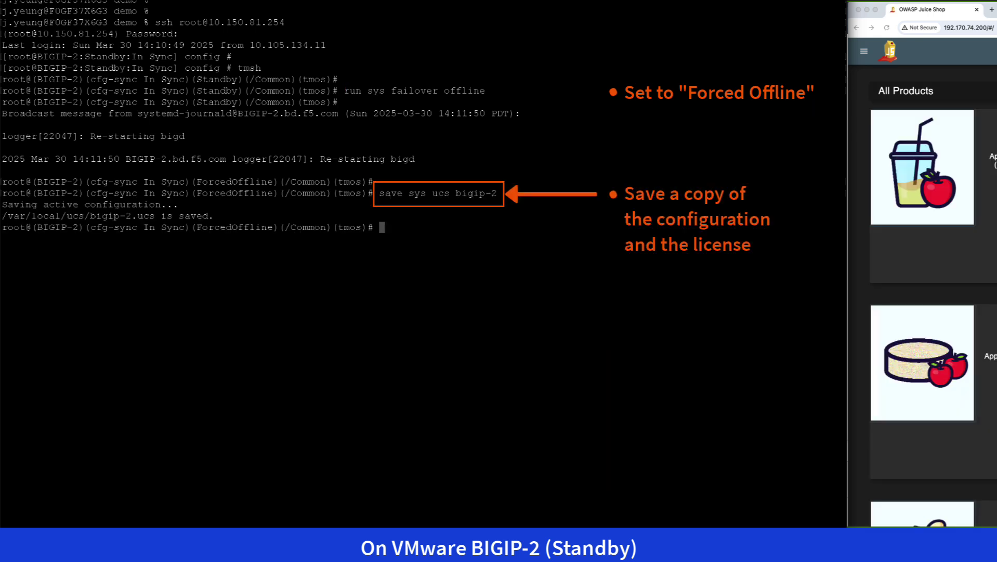
pyautogui.press('Return')
# Copy bigip-2.ucs and bigip.license (as bigip-2.license) from 10.150.81.254 locally, then list them.
pyautogui.write('quit')
pyautogui.press('Return')
pyautogui.write('exit')
pyautogui.press('Return')
pyautogui.press('Return')
pyautogui.write('scp root@10.150.81.254:/var/local/ucs/bigip-2.ucs .')
pyautogui.press('Return')
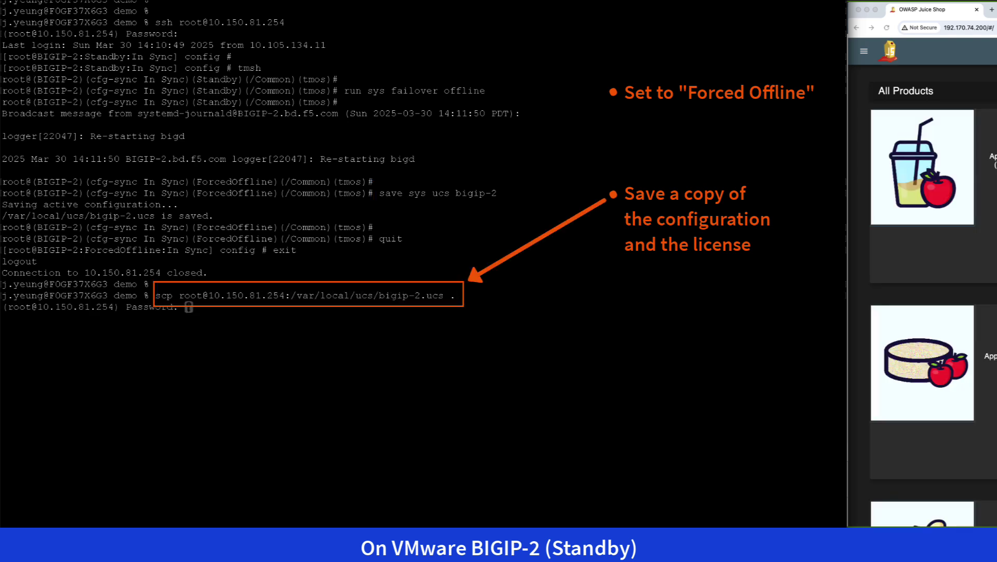
pyautogui.press('Return')
pyautogui.write('scp root@10.150.81.254:/config/bigip.license bigip-2.license')
pyautogui.press('Return')
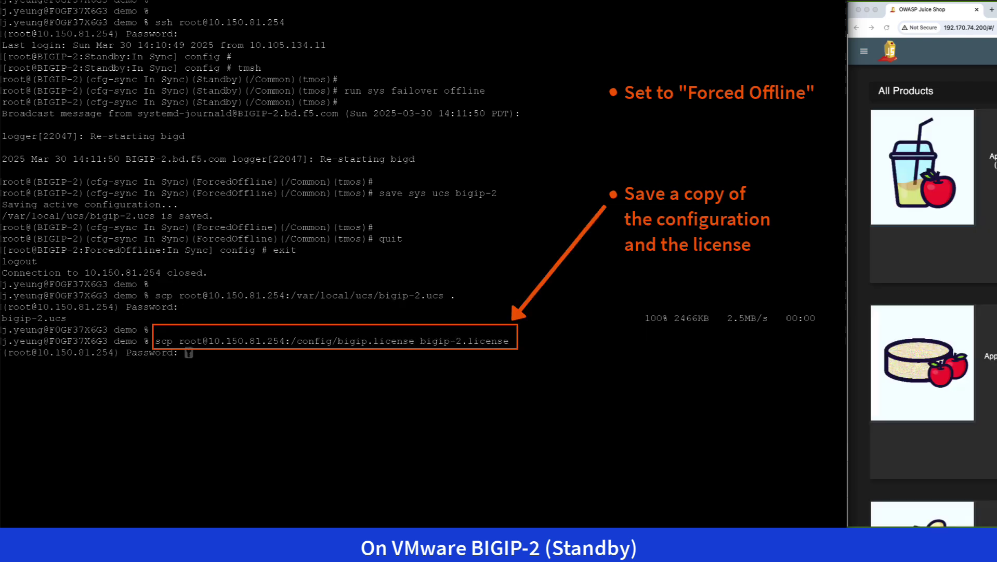
pyautogui.press('Return')
pyautogui.press('Return')
pyautogui.write('ls -rlt')
pyautogui.press('Return')
pyautogui.press('Return')
# Log back into BIGIP-2's tmsh and run 'revoke sys license', confirming the revocation.
pyautogui.write('ssh root@10.150.81.254')
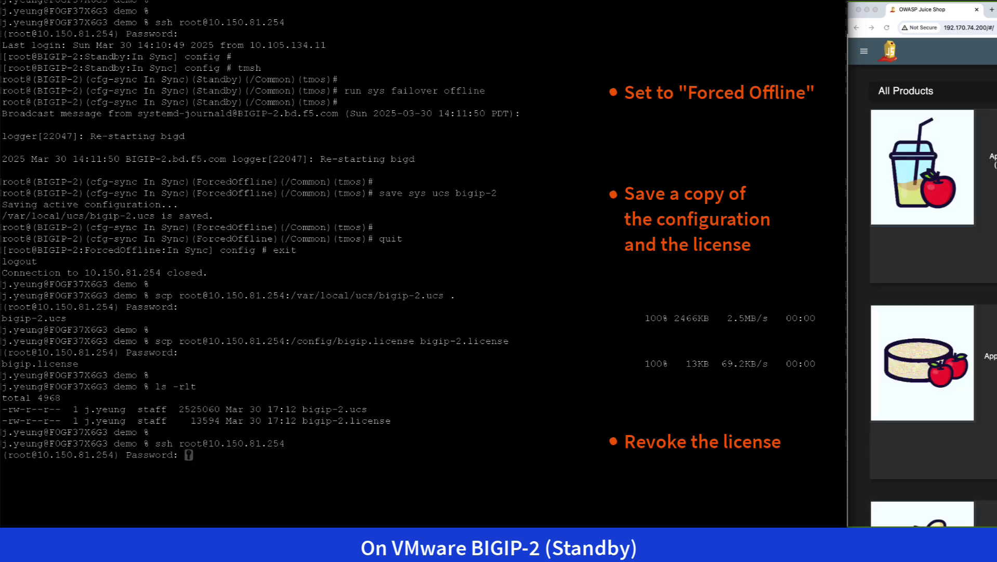
pyautogui.press('Return')
pyautogui.write('tmsh')
pyautogui.press('Return')
pyautogui.press('Return')
pyautogui.write('revoke sys license')
pyautogui.press('Return')
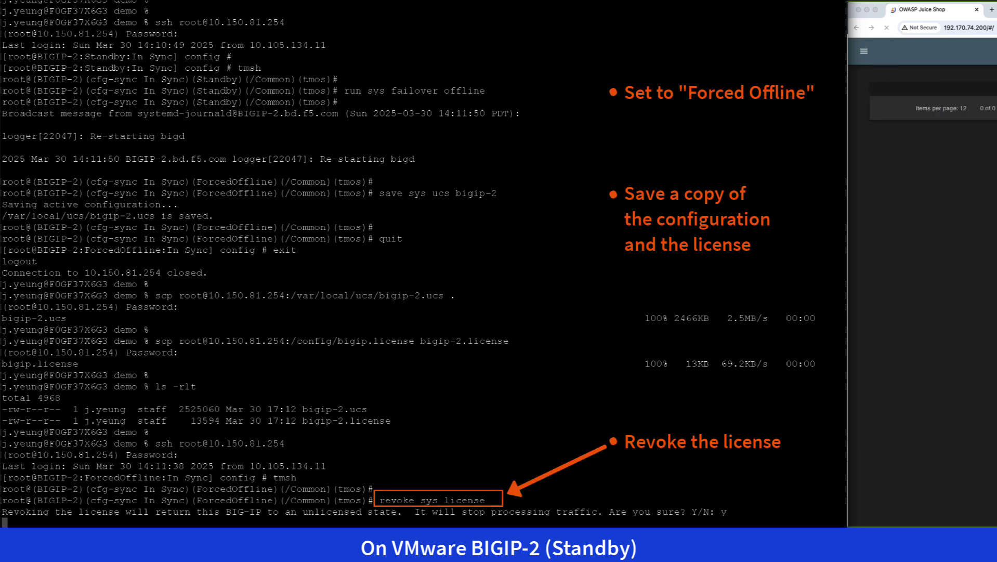
pyautogui.press('Return')
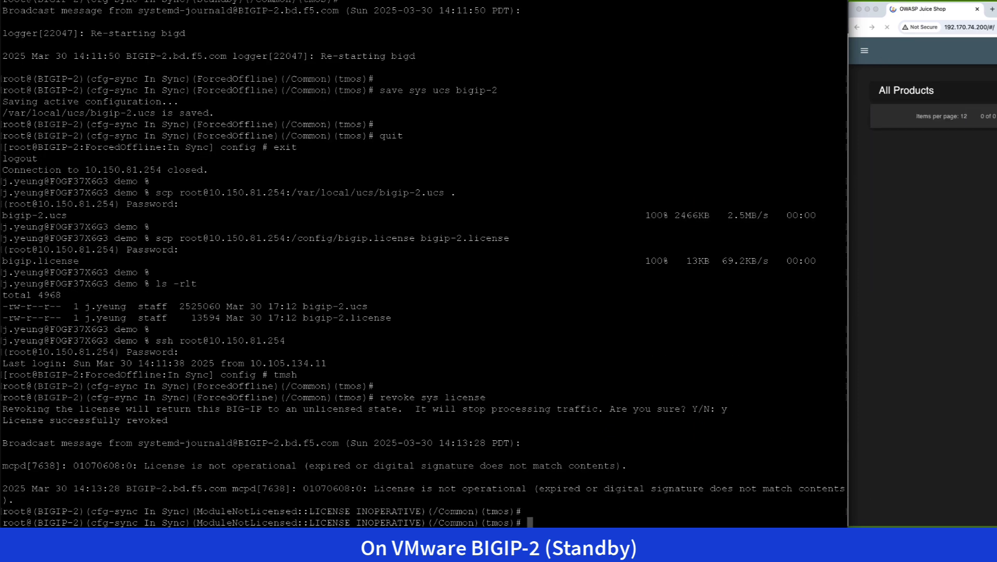
pyautogui.press('Return')
pyautogui.press('Return')
pyautogui.press('Return')
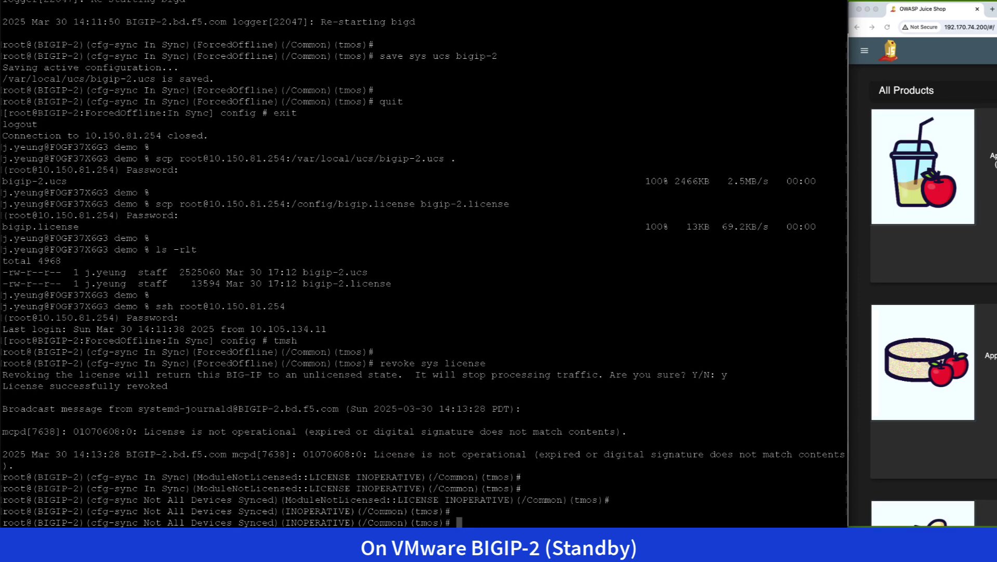
pyautogui.press('Return')
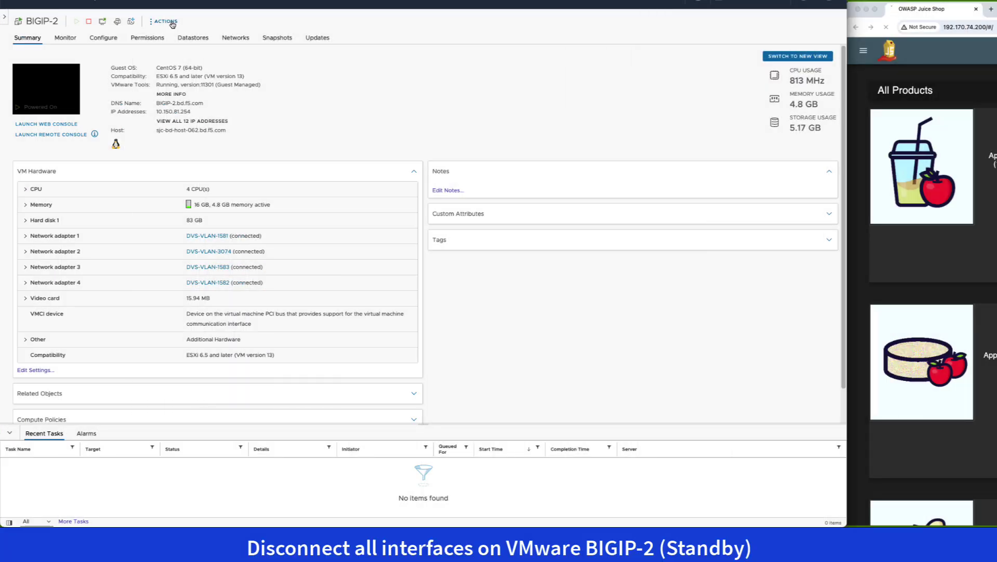
# Disconnect network adapters 1–4 on vSphere BIGIP-2, then power on BIGIP-2 in Nutanix.
pyautogui.click(172, 22)
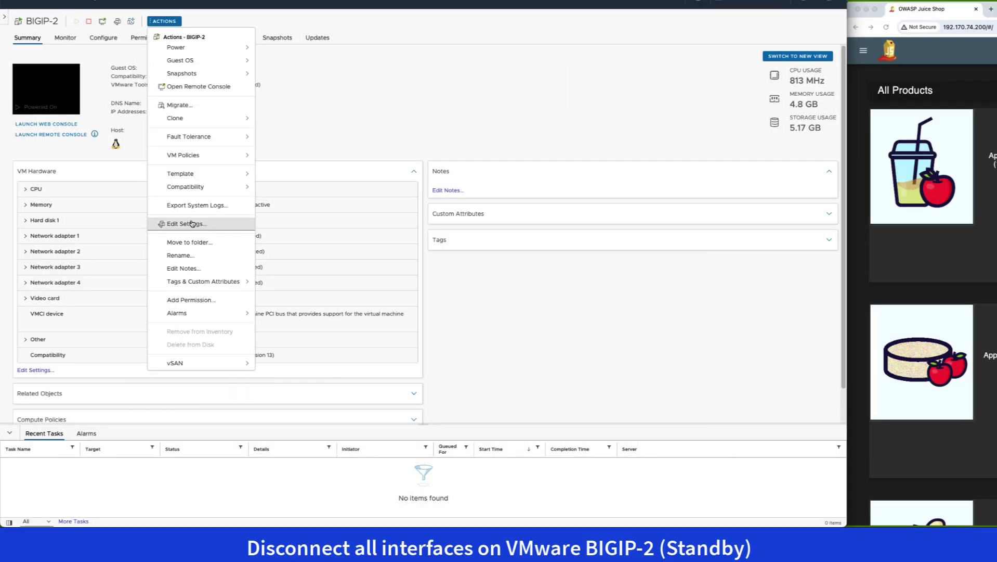
pyautogui.click(191, 220)
pyautogui.click(542, 178)
pyautogui.click(542, 196)
pyautogui.click(542, 214)
pyautogui.click(543, 232)
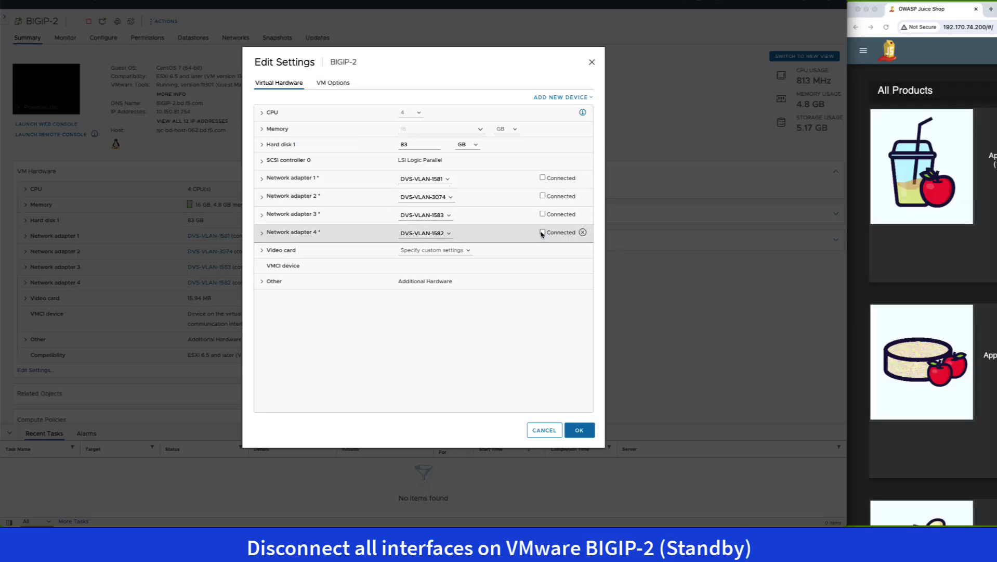
pyautogui.click(580, 430)
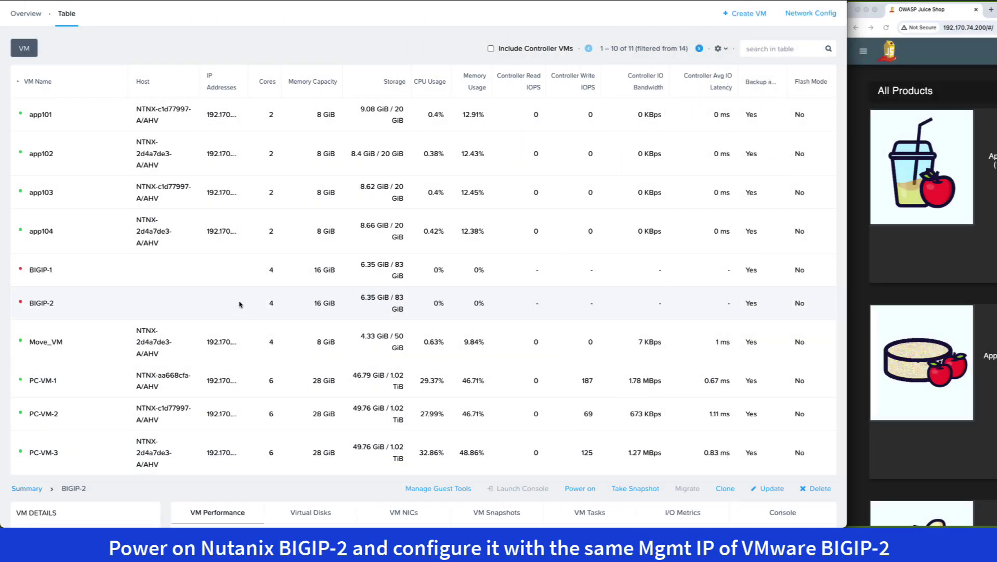
pyautogui.click(240, 305)
pyautogui.click(577, 490)
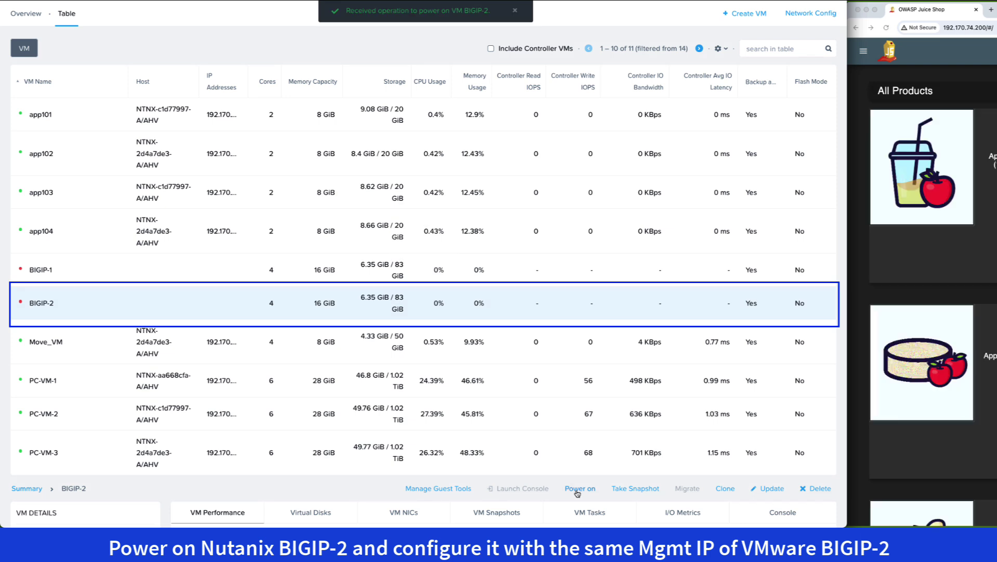
# On BIGIP-2's console, log in as root, reset the password, and enter management IP and netmask 255.255.255.0 via config.
pyautogui.click(523, 487)
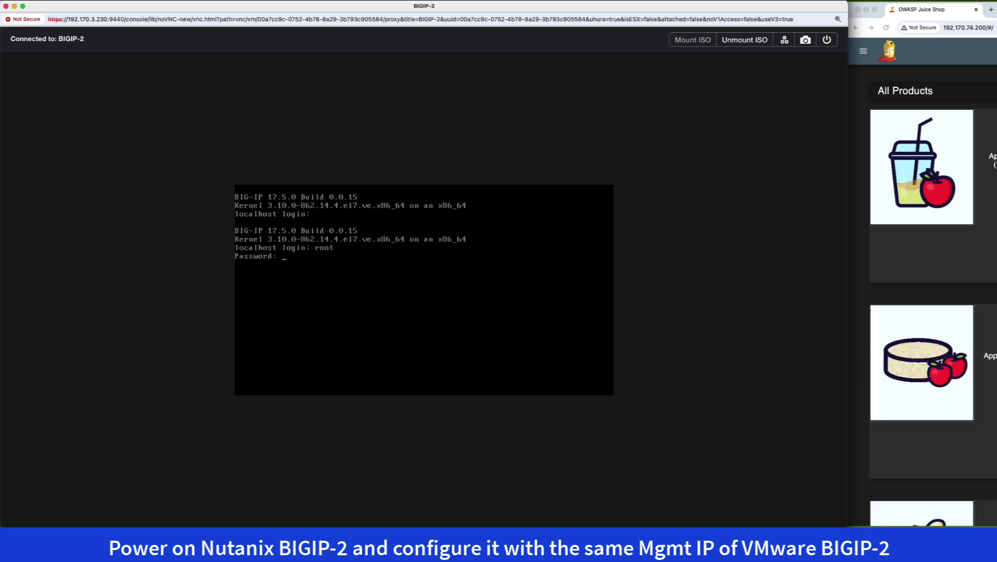
pyautogui.press('Return')
pyautogui.press('Return')
pyautogui.press('Return')
pyautogui.press('Return')
pyautogui.press('Return')
pyautogui.write('config')
pyautogui.press('Return')
pyautogui.press('Return')
pyautogui.press('Tab')
pyautogui.press('Return')
pyautogui.write('10.150.81.250')
pyautogui.press('Return')
pyautogui.write('255.255.255.0')
pyautogui.press('Return')
pyautogui.press('Return')
pyautogui.press('Return')
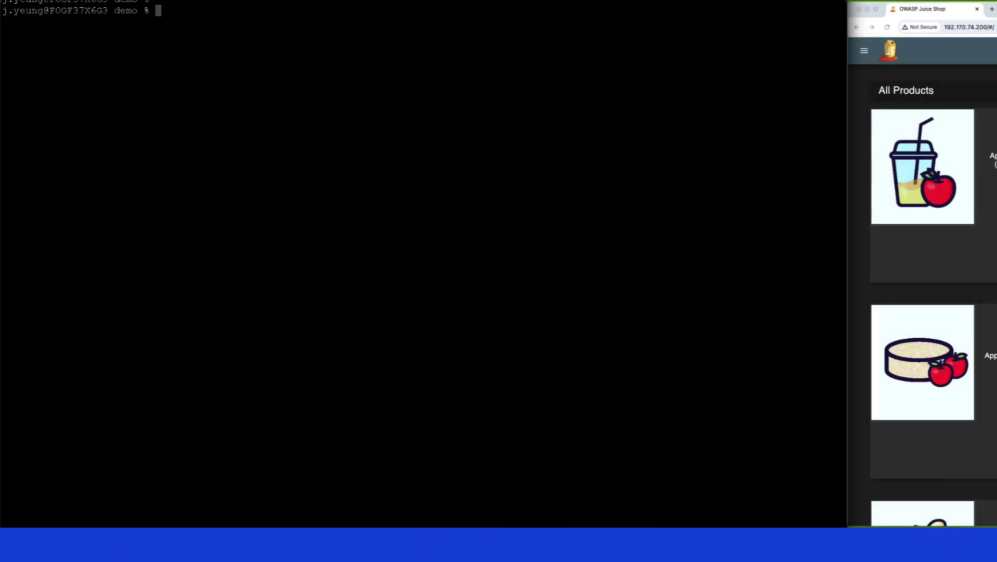
# SSH into the new BIGIP-2 at 10.150.81.254, accept its host key, and start tmsh.
pyautogui.write('ssh root@')
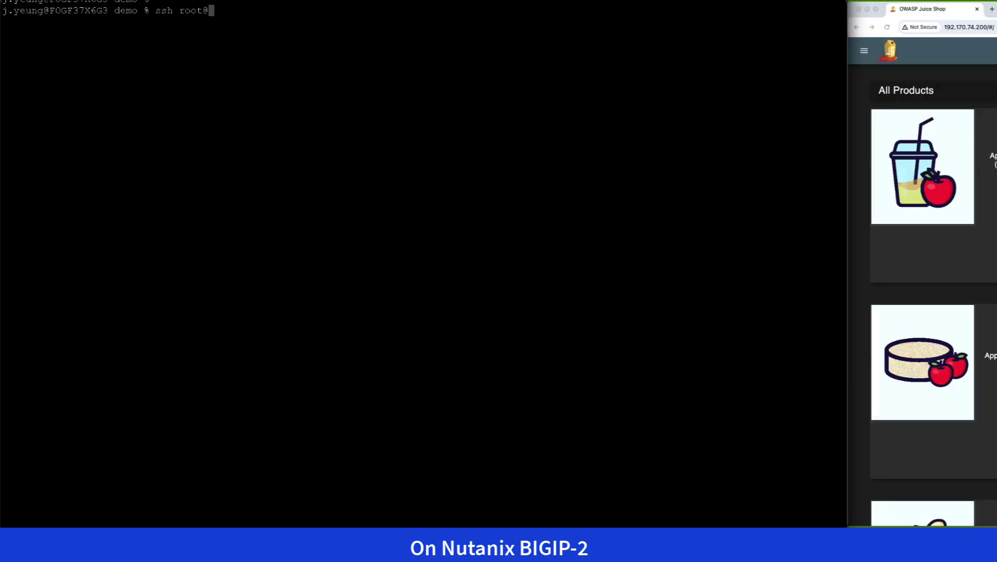
pyautogui.write('10.150.81.254')
pyautogui.press('Return')
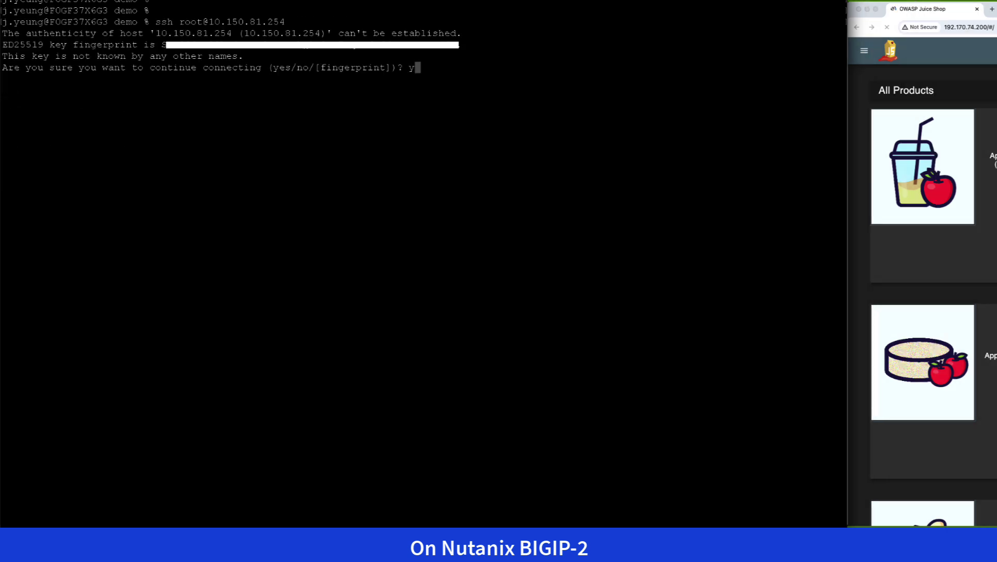
pyautogui.write('yes')
pyautogui.press('Return')
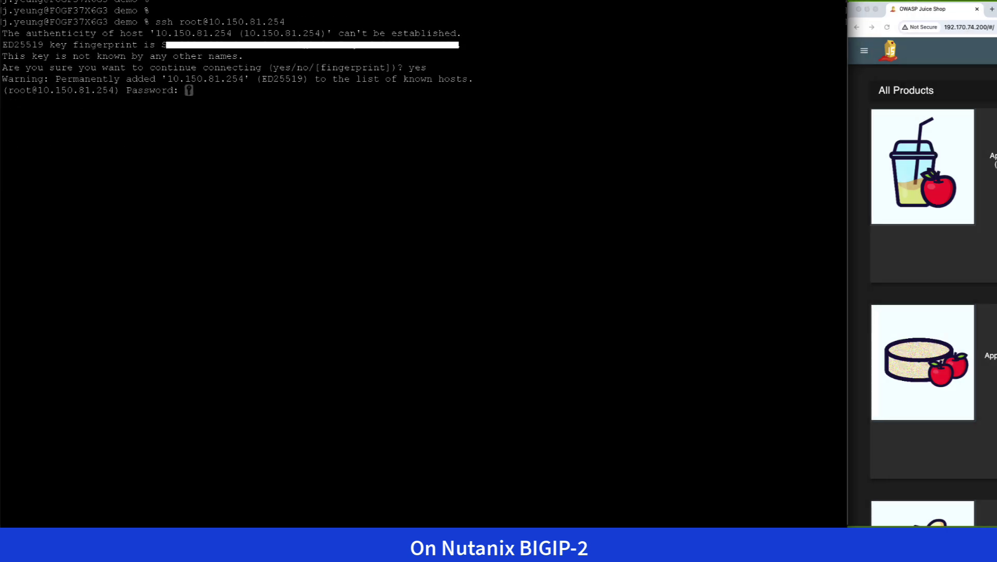
pyautogui.press('Return')
pyautogui.press('Return')
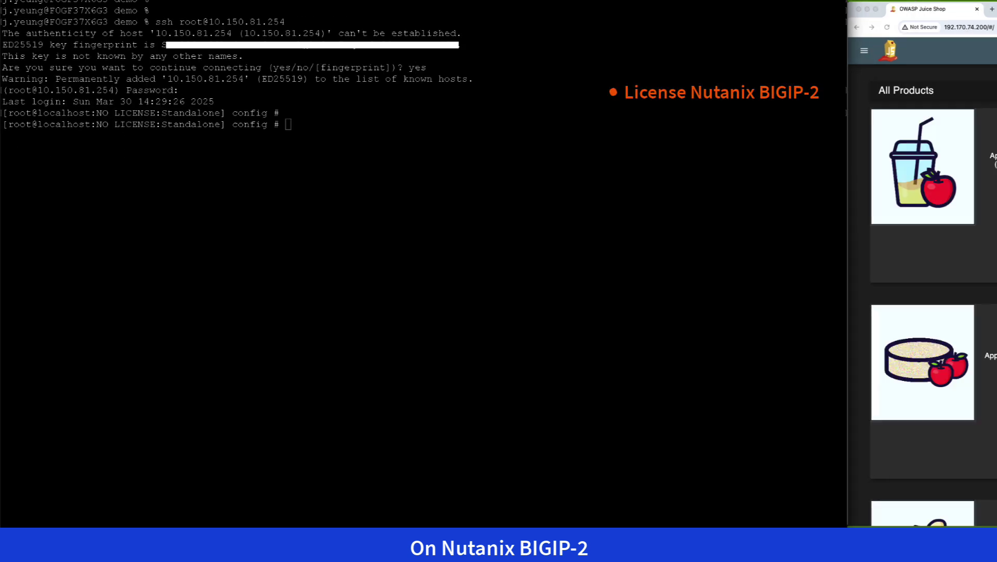
pyautogui.write('in')
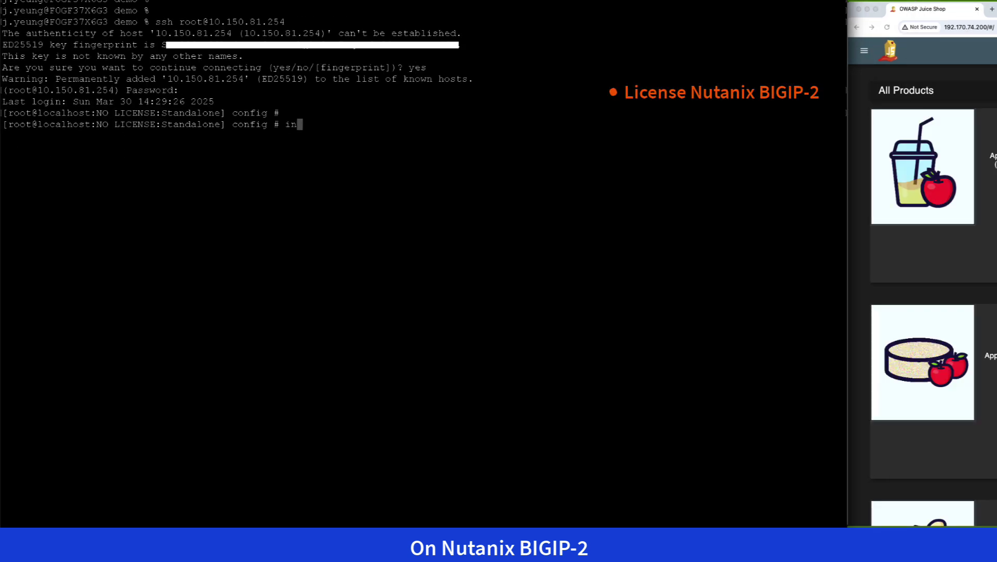
pyautogui.write('sttmsh')
pyautogui.press('Return')
# Install the BIG-IP license with the pasted registration key.
pyautogui.write('install sys license registration-key')
pyautogui.press('super+v')
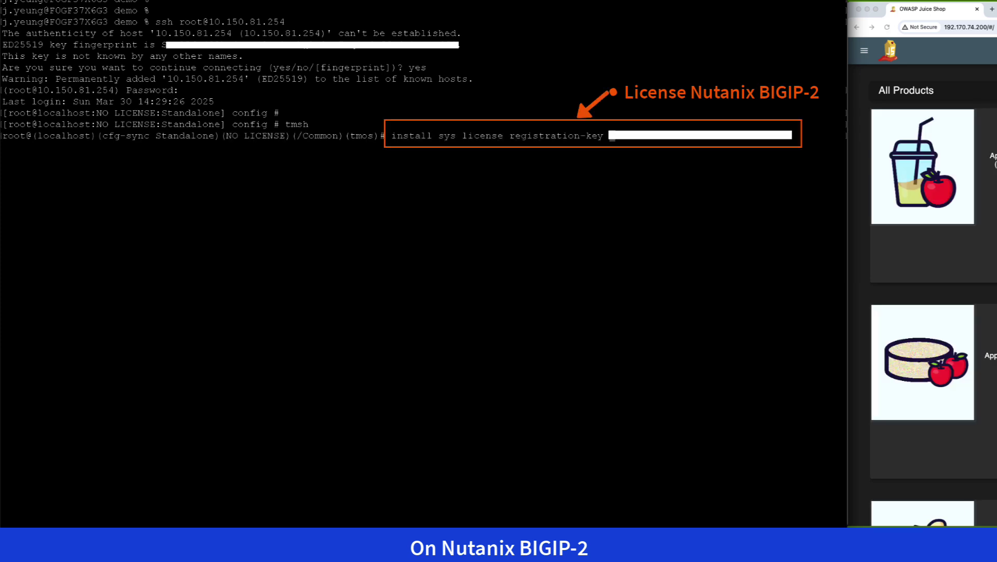
pyautogui.press('super+v')
pyautogui.press('Return')
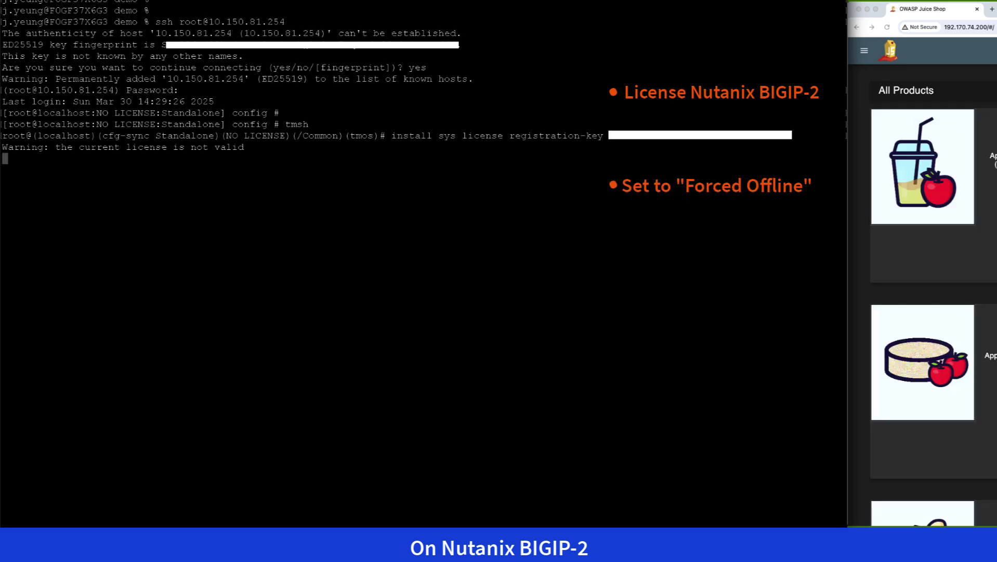
pyautogui.press('Return')
# Force BIGIP-2 offline and load /var/local/ucs/bigip-2.ucs with no-license, confirming with y.
pyautogui.write('run sys failover offline')
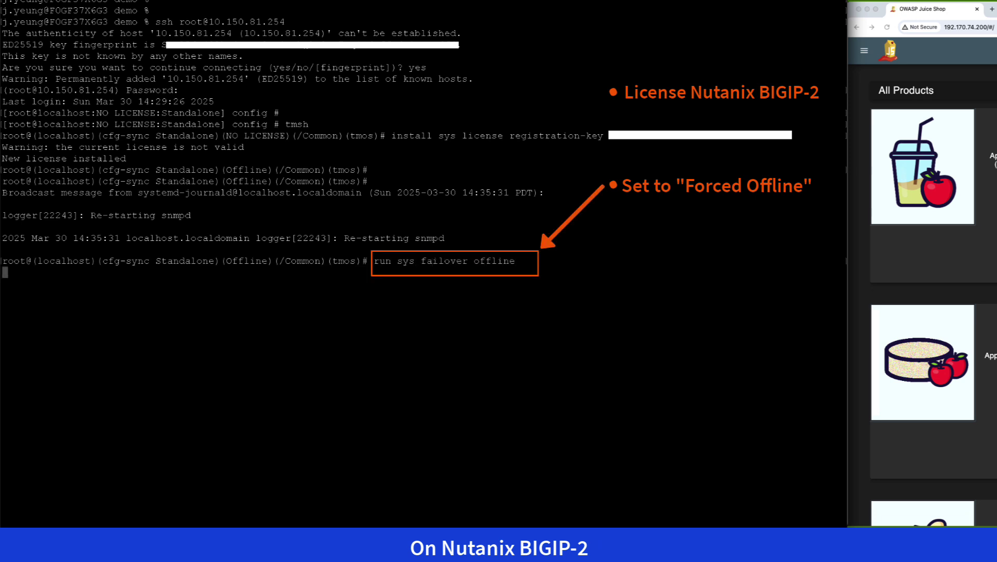
pyautogui.press('Return')
pyautogui.press('Return')
pyautogui.press('Return')
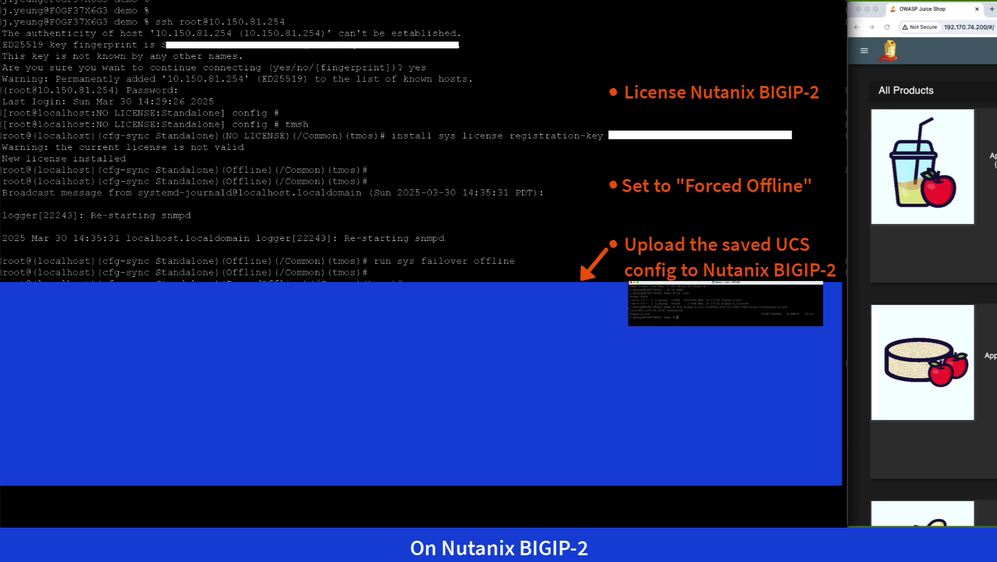
pyautogui.write('load sys ucs /var/local/ucs/bigip-2.ucs no-license')
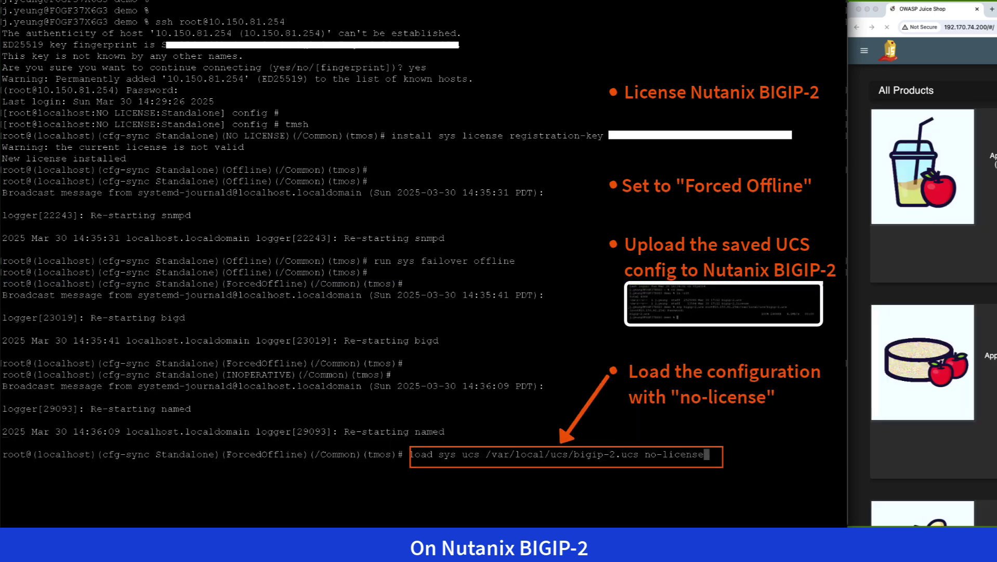
pyautogui.press('Return')
pyautogui.write('y')
pyautogui.press('Return')
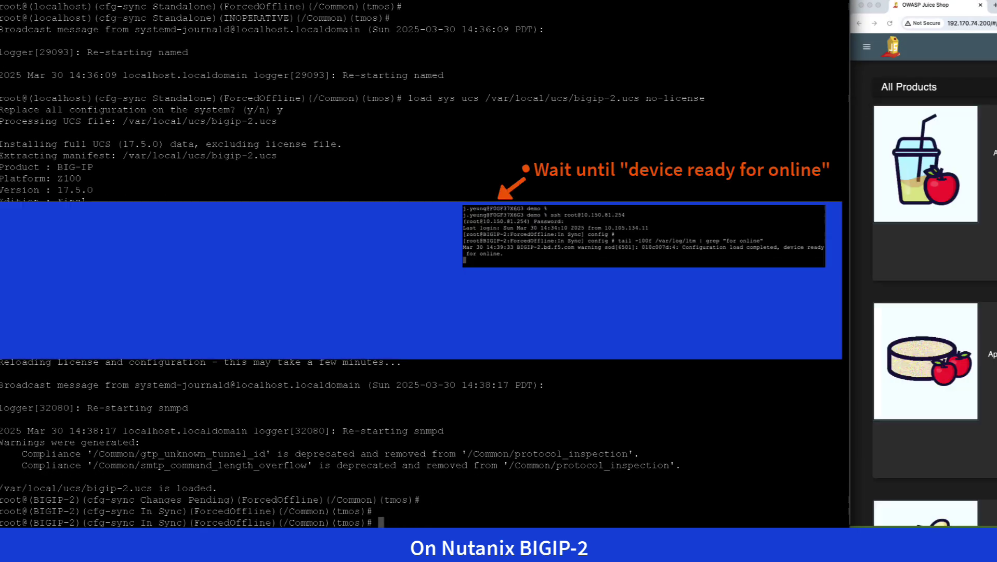
pyautogui.press('Return')
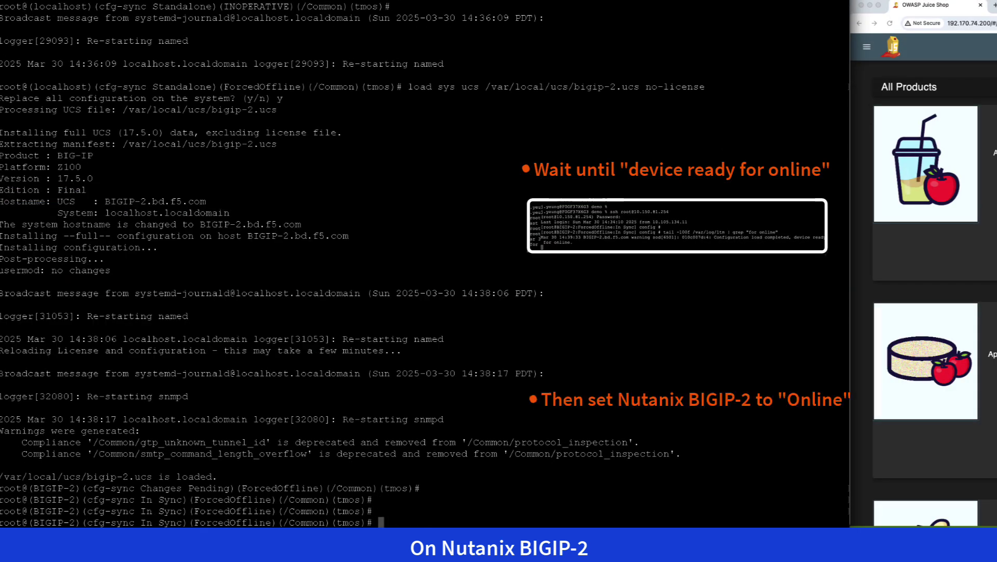
# Run 'run sys failover online' so BIGIP-2 returns as Standby.
pyautogui.write('run sys failover online')
pyautogui.press('Return')
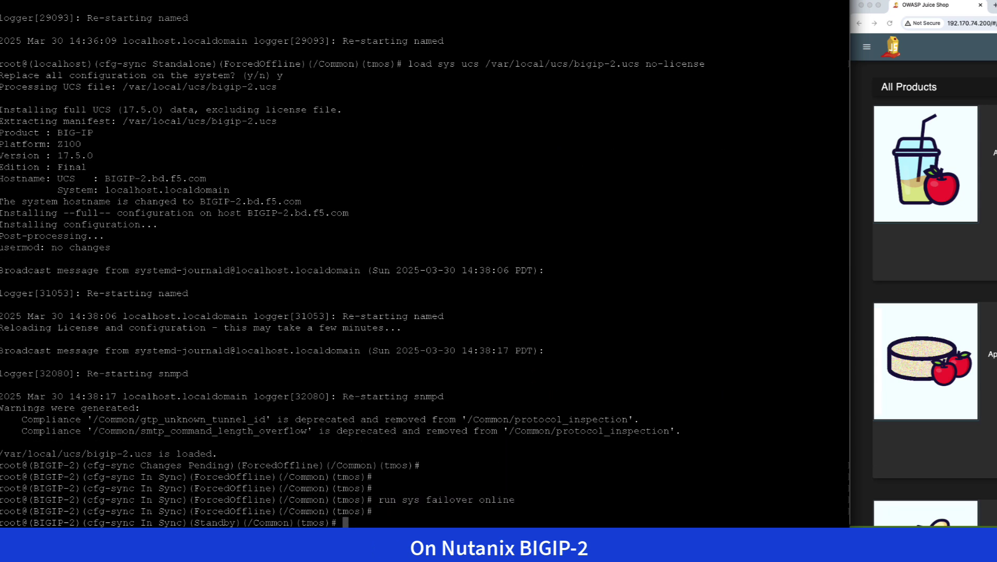
pyautogui.press('Return')
pyautogui.press('Return')
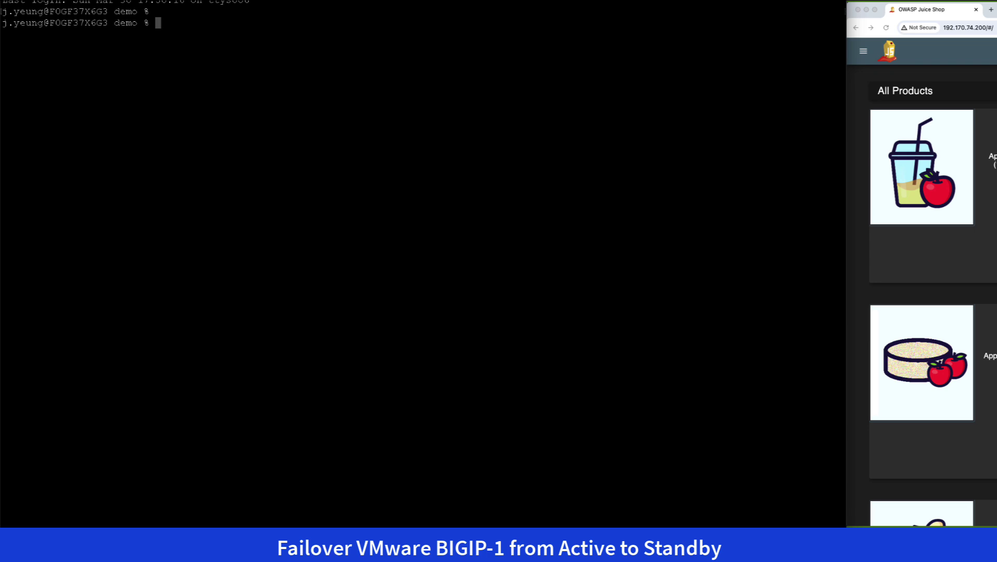
# SSH to BIGIP-1 at 10.150.81.253 and run 'run sys failover standby' in tmsh.
pyautogui.write('ssh root@10.150.81.253')
pyautogui.press('Return')
pyautogui.press('Return')
pyautogui.press('Return')
pyautogui.write('tmsh')
pyautogui.press('Return')
pyautogui.press('Return')
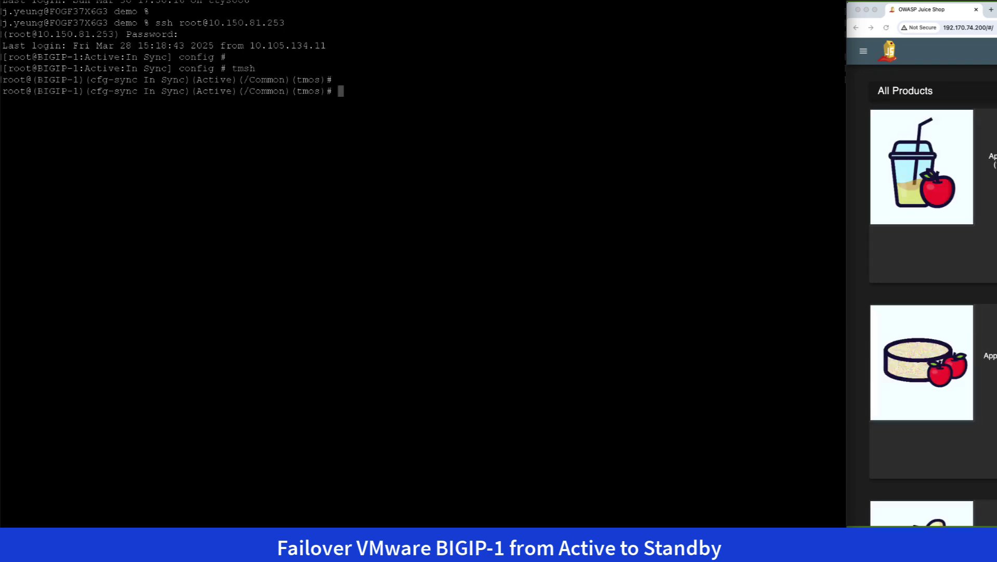
pyautogui.write('run sys failover standby')
pyautogui.press('Return')
pyautogui.press('Return')
pyautogui.press('Return')
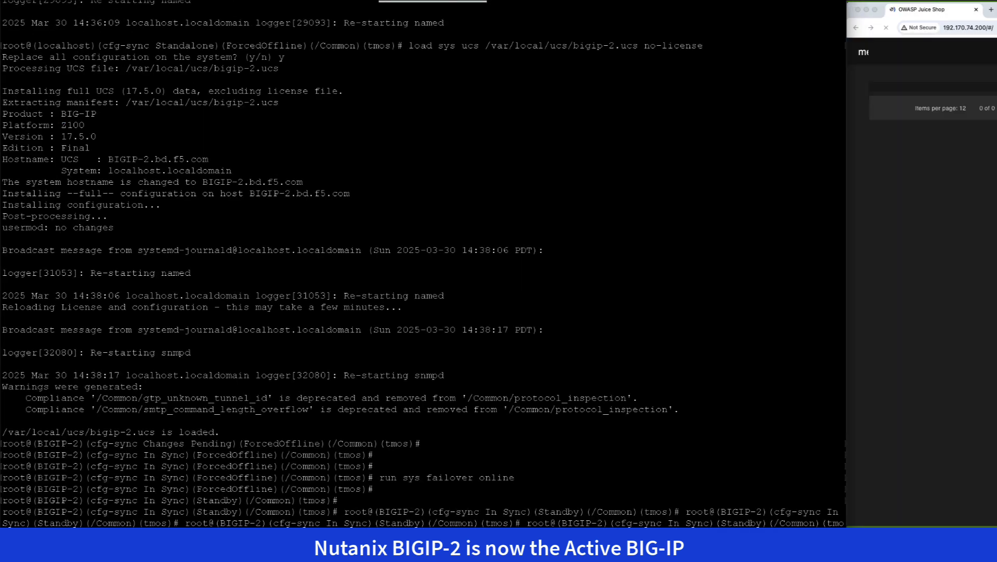
pyautogui.press('Return')
pyautogui.press('Return')
pyautogui.press('Return')
pyautogui.press('Return')
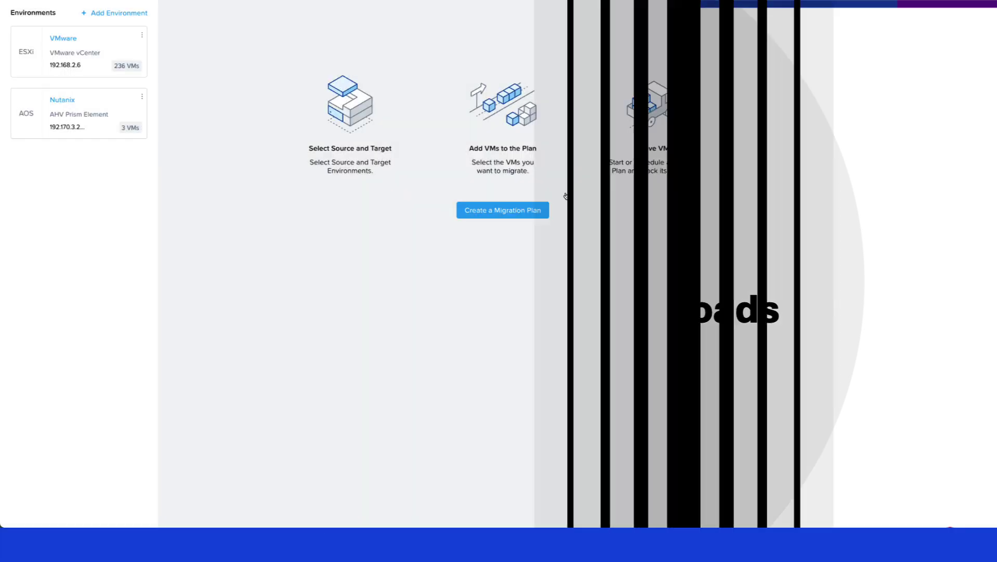
# Create the plan 'App from VMware to Nutanix 2' with VMware as source and Nutanix as target.
pyautogui.click(500, 212)
pyautogui.click(464, 251)
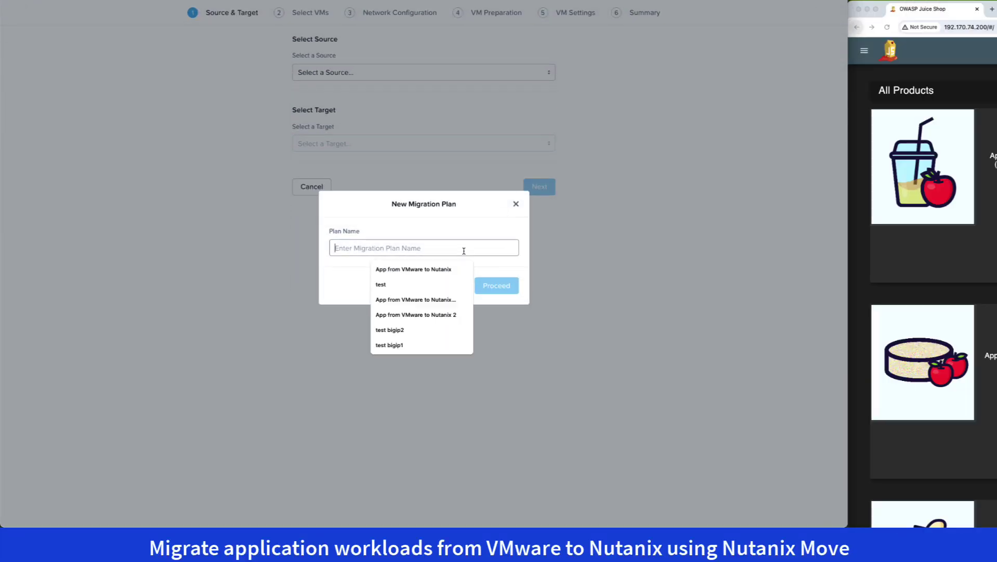
pyautogui.click(436, 316)
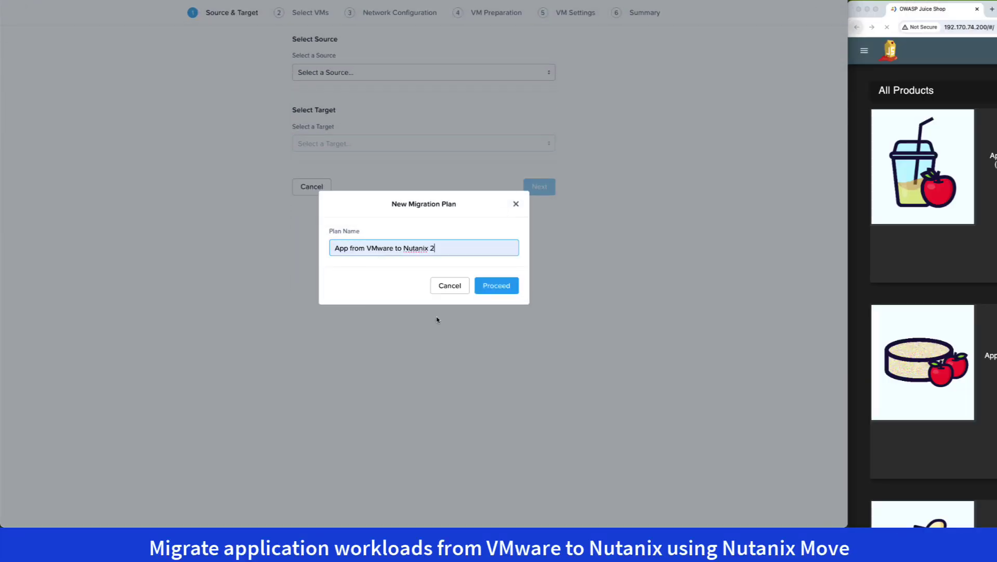
pyautogui.click(498, 287)
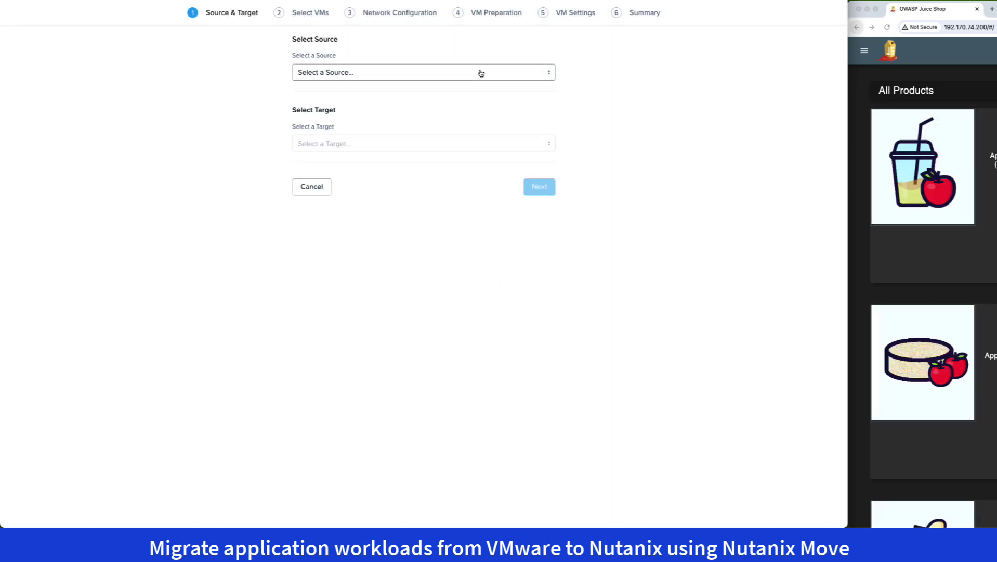
pyautogui.click(481, 73)
pyautogui.click(472, 96)
pyautogui.click(470, 147)
pyautogui.click(468, 163)
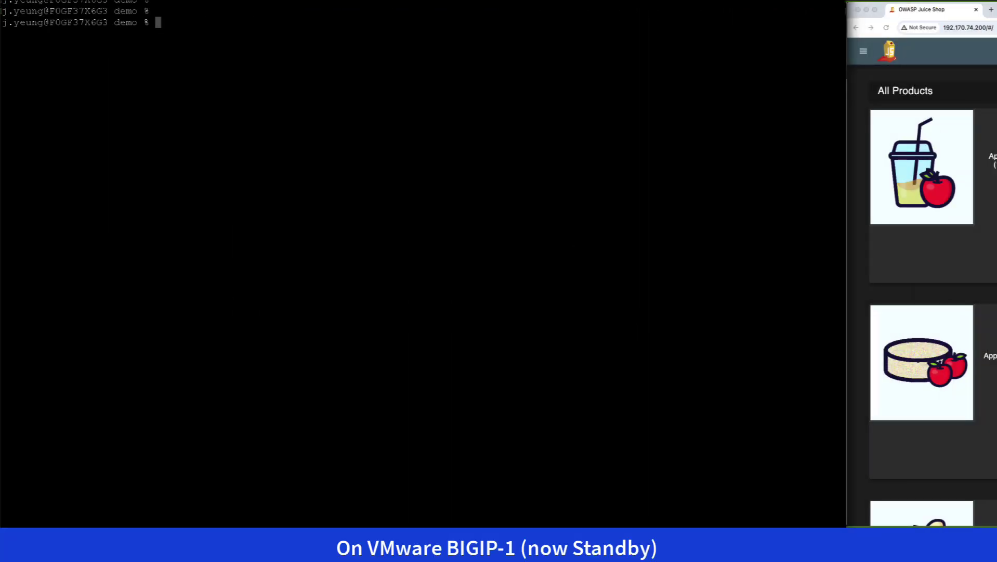
# SSH into BIGIP-1, force it offline in tmsh, and save UCS archive bigip-1.
pyautogui.write('0.81.253')
pyautogui.press('Return')
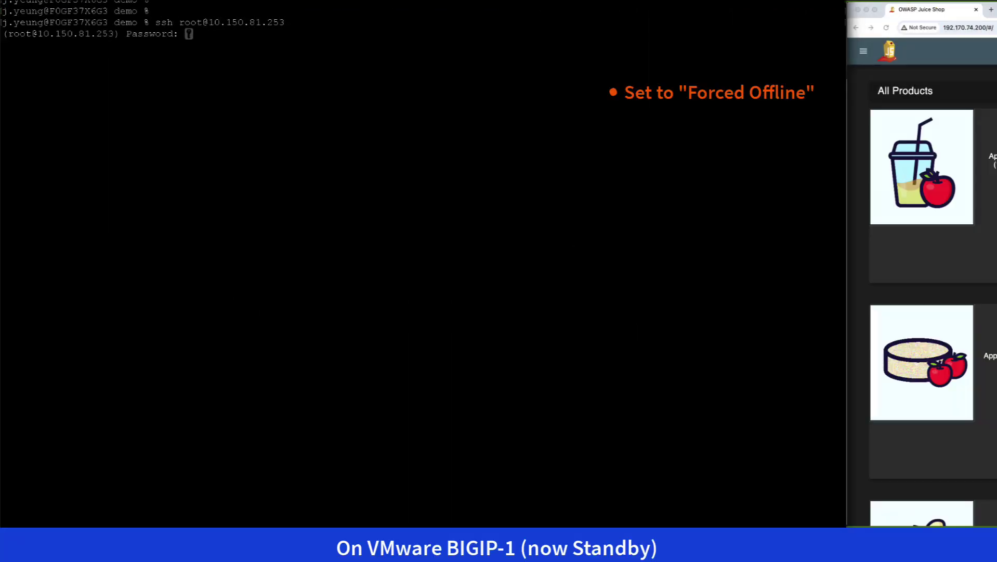
pyautogui.press('Return')
pyautogui.press('Return')
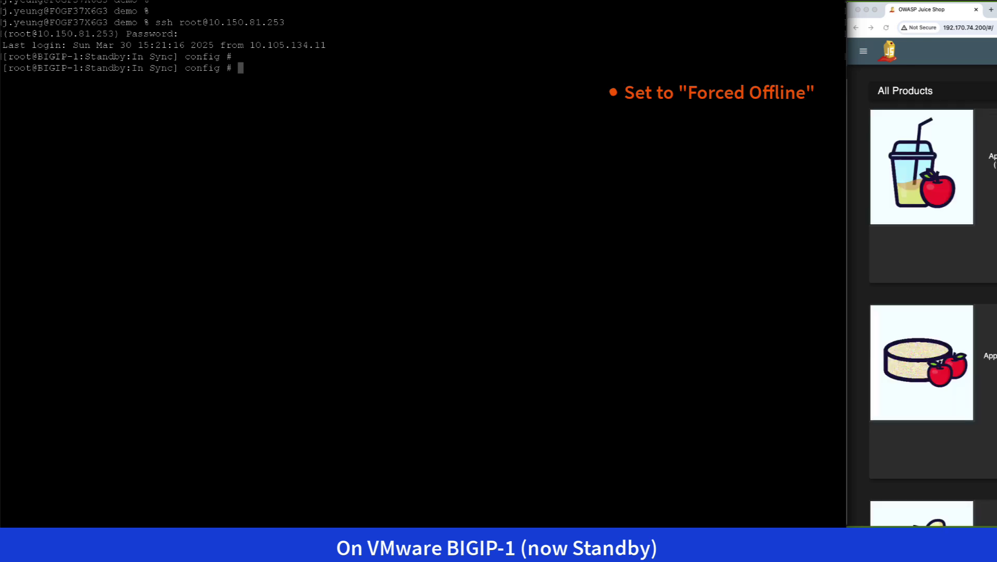
pyautogui.write('tmsh')
pyautogui.press('Return')
pyautogui.press('Return')
pyautogui.write('run sys fai')
pyautogui.press('Return')
pyautogui.press('Return')
pyautogui.write('save sys ucs bigip-1')
pyautogui.press('Return')
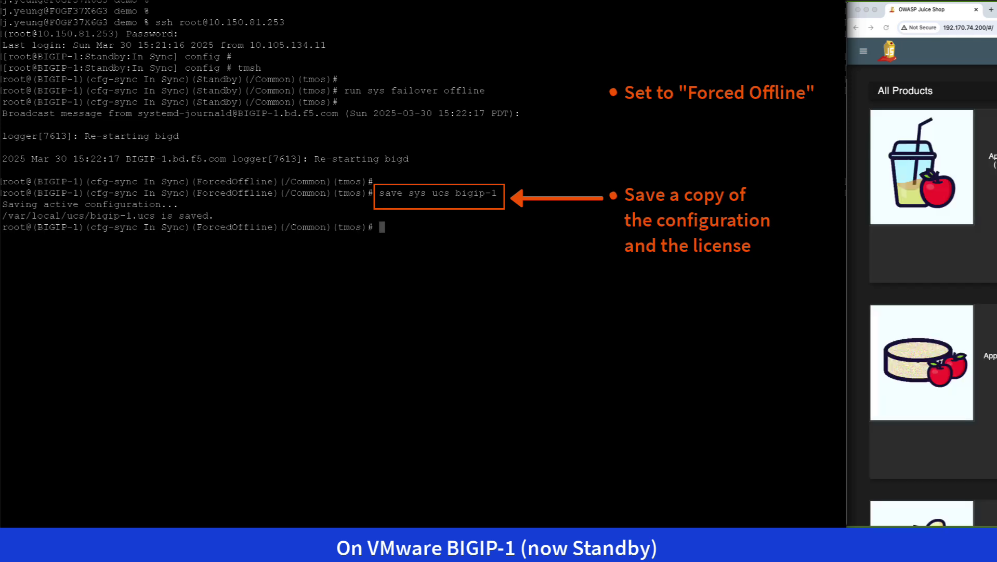
pyautogui.press('Return')
# Copy bigip-1.ucs and bigip.license (as bigip-1.license) from 10.150.81.253 to the local machine.
pyautogui.write('quit')
pyautogui.press('Return')
pyautogui.press('Return')
pyautogui.write('exit')
pyautogui.press('Return')
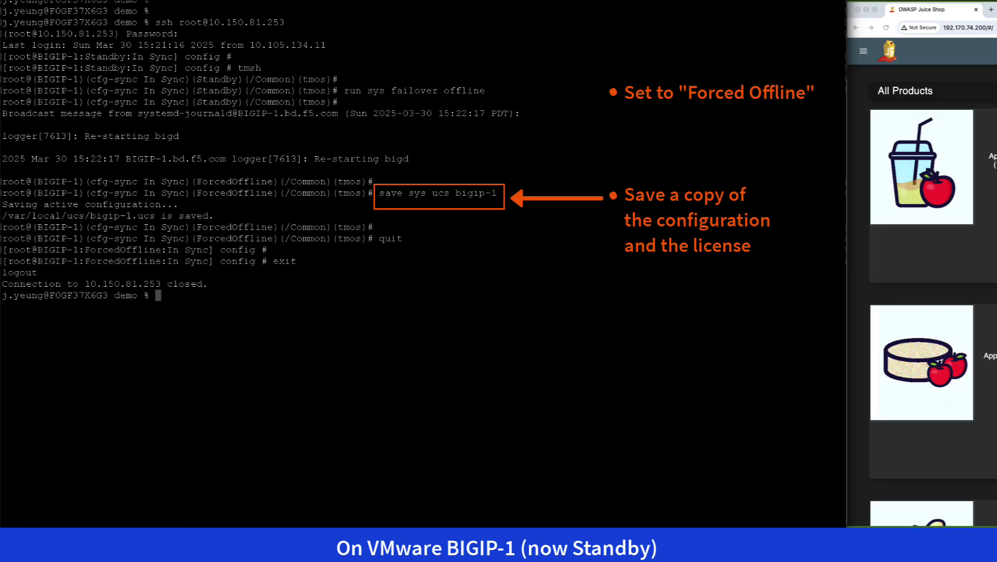
pyautogui.press('Return')
pyautogui.write('scp root@10.150.81.253:/var/local/u')
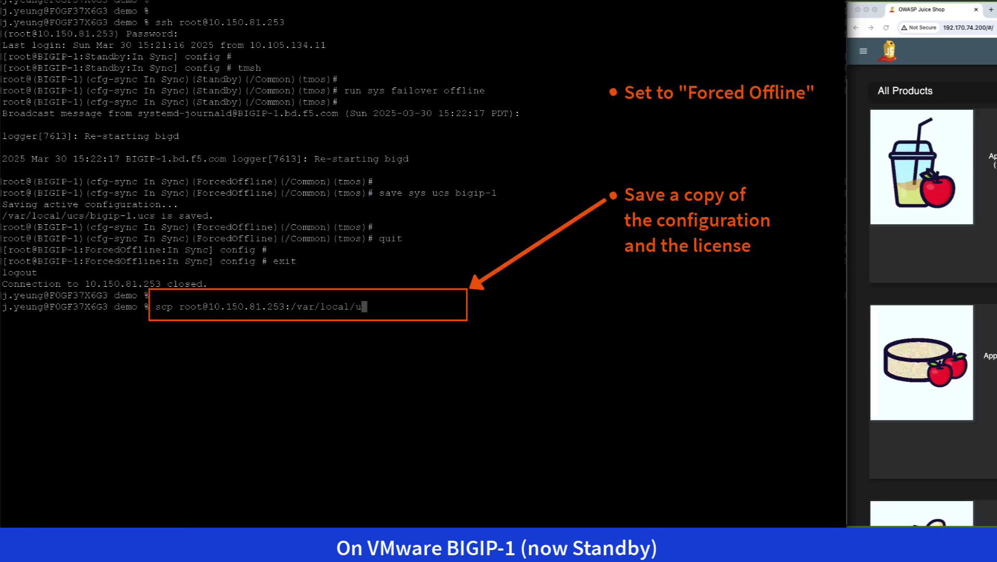
pyautogui.write('cs/bigip-1.ucs .')
pyautogui.press('Return')
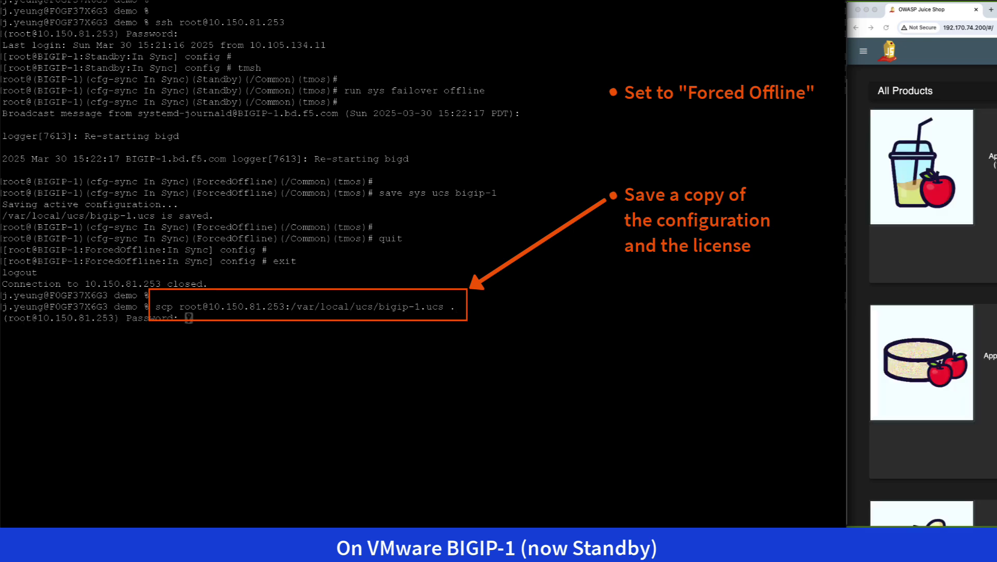
pyautogui.press('Return')
pyautogui.write('scp root@10.150.81')
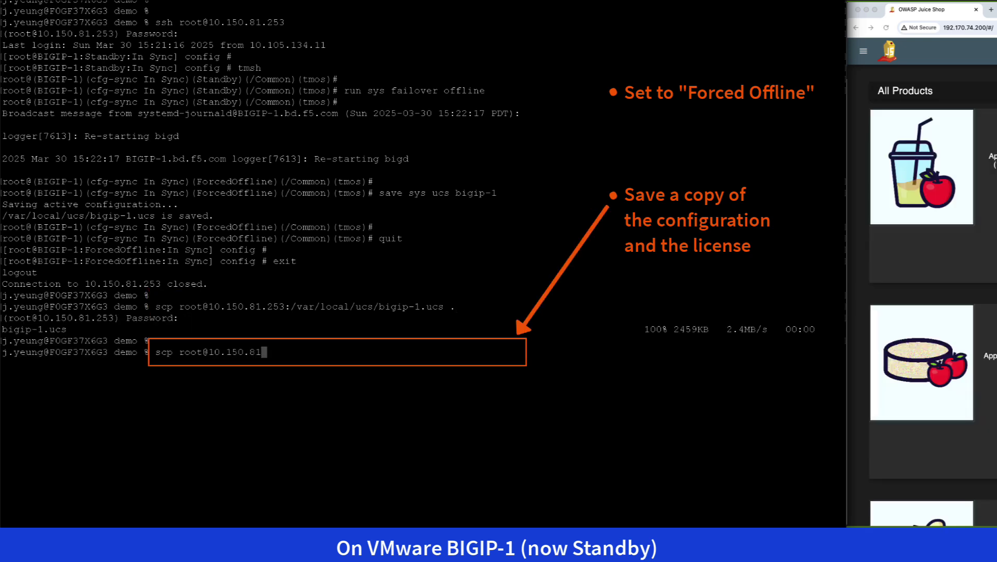
pyautogui.write('.253:/config/bigip.license bigip-1.license')
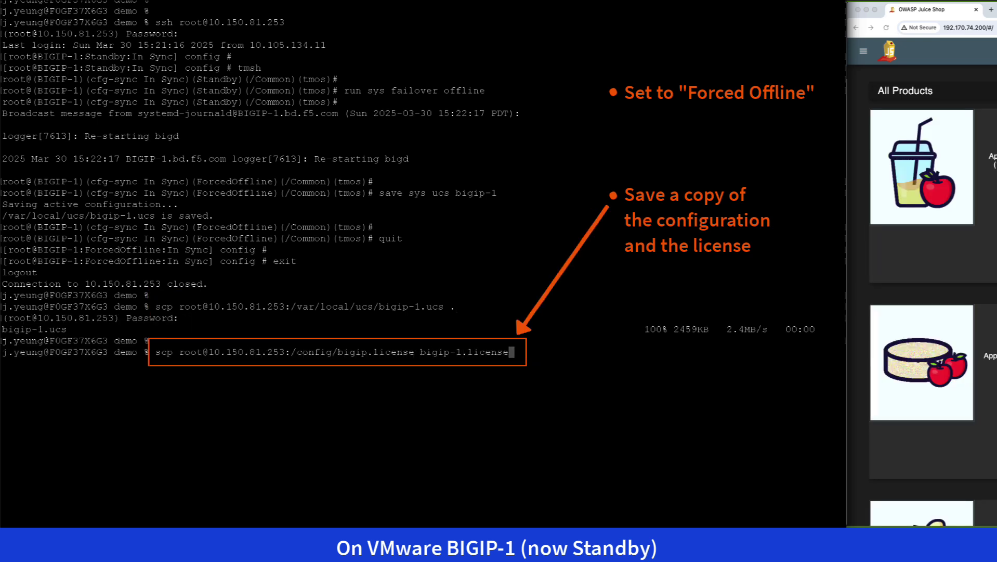
pyautogui.press('Return')
pyautogui.press('Return')
pyautogui.press('Return')
pyautogui.write('ls -rlt')
pyautogui.press('Return')
# List the downloaded files and reconnect to BIGIP-1 at 10.150.81.253.
pyautogui.press('Return')
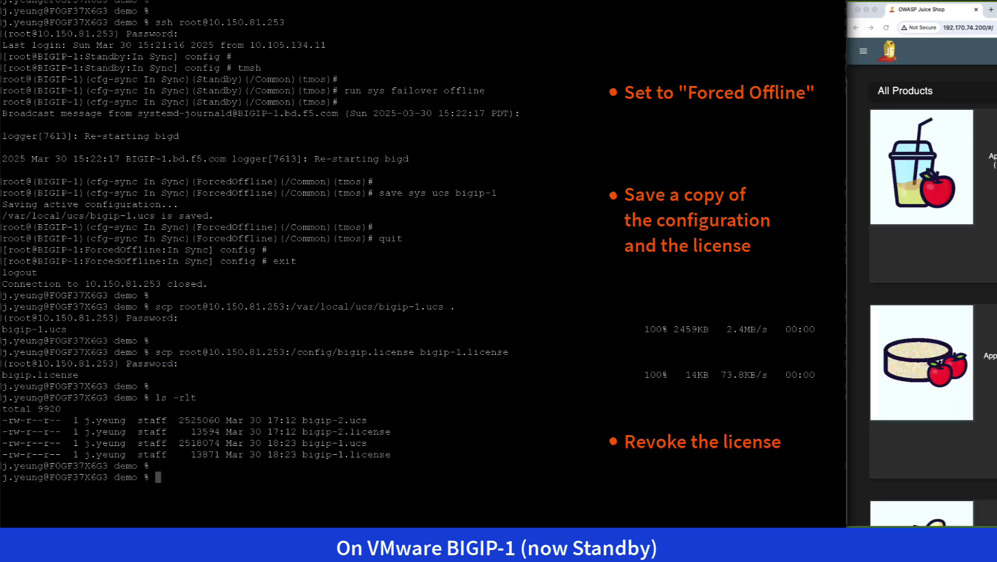
pyautogui.write('ssh root@10.150.81.253')
pyautogui.press('Return')
pyautogui.press('Return')
pyautogui.press('Return')
# In tmsh run 'revoke sys license', answer y, and refresh until BIGIP-1 shows INOPERATIVE.
pyautogui.write('tmsh')
pyautogui.press('Return')
pyautogui.press('Return')
pyautogui.write('revoke sys license')
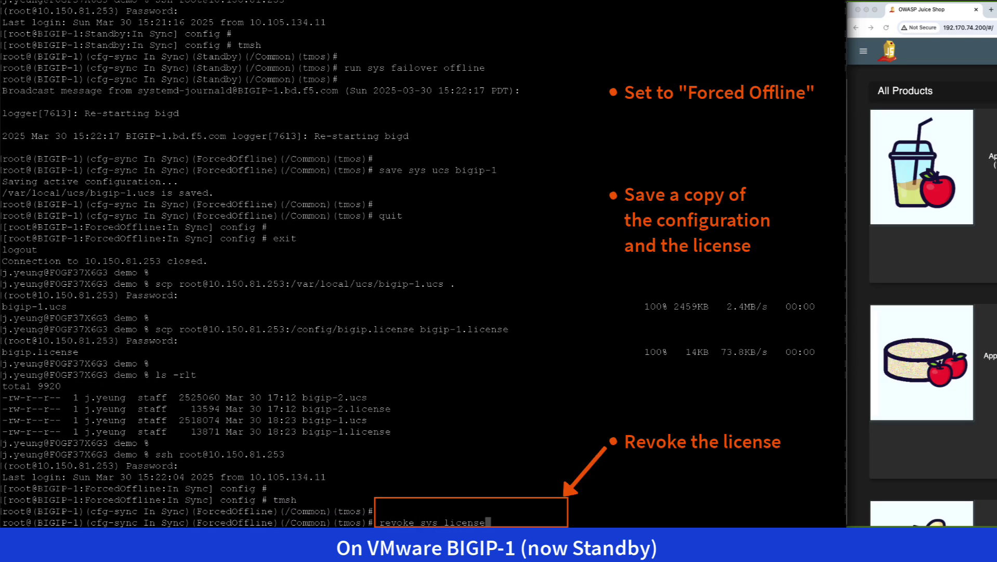
pyautogui.press('Return')
pyautogui.write('y')
pyautogui.press('Return')
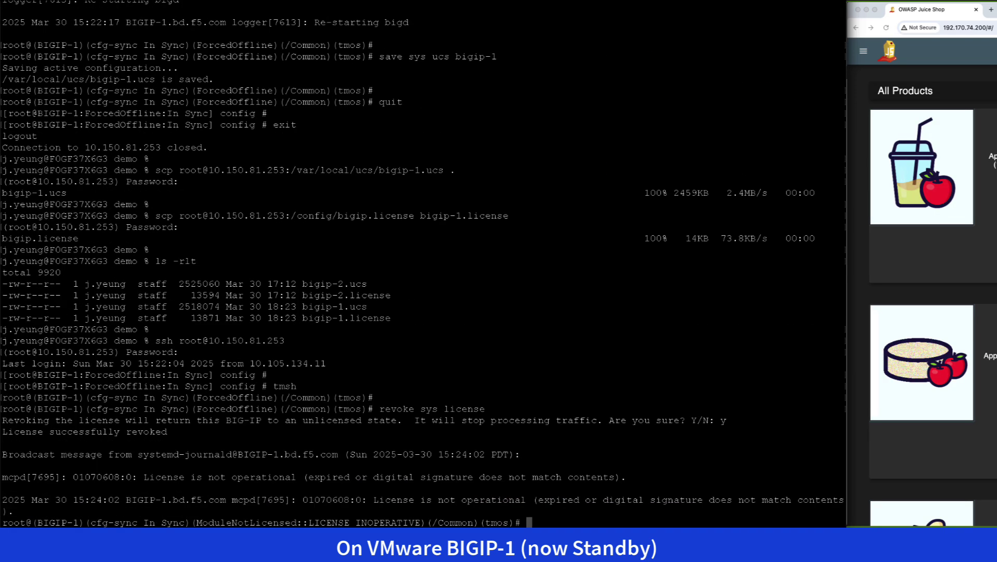
pyautogui.press('Return')
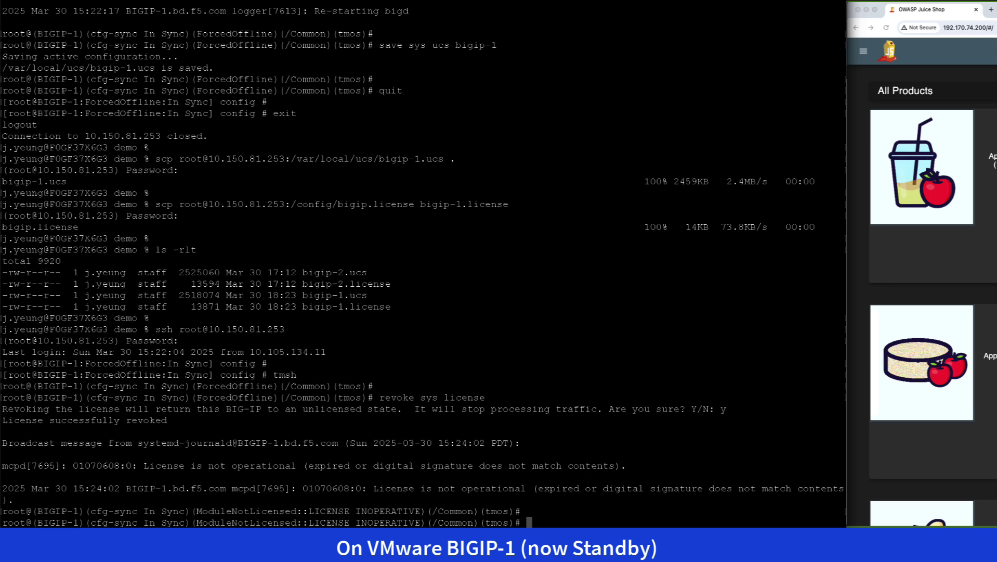
pyautogui.press('Return')
pyautogui.press('Return')
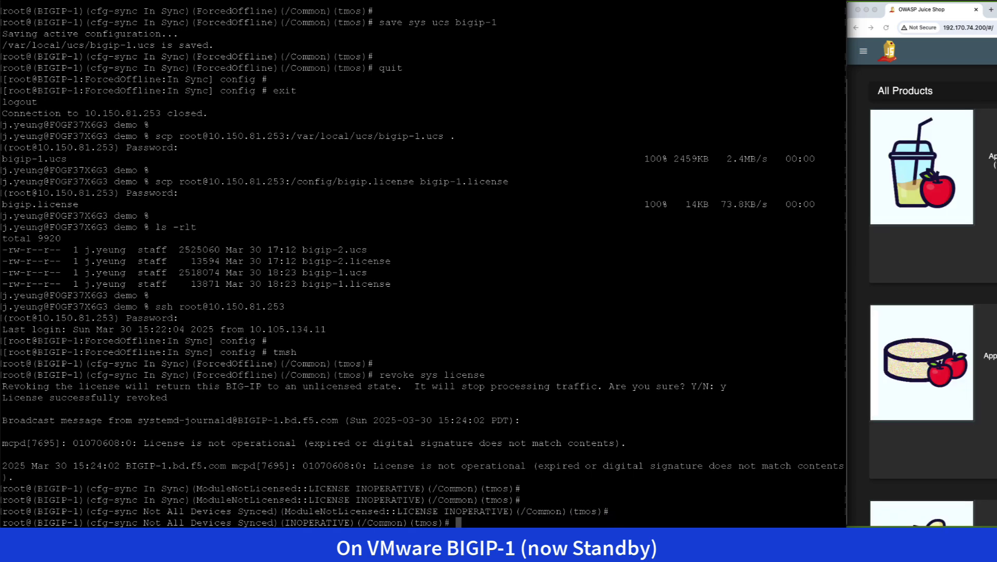
pyautogui.press('Return')
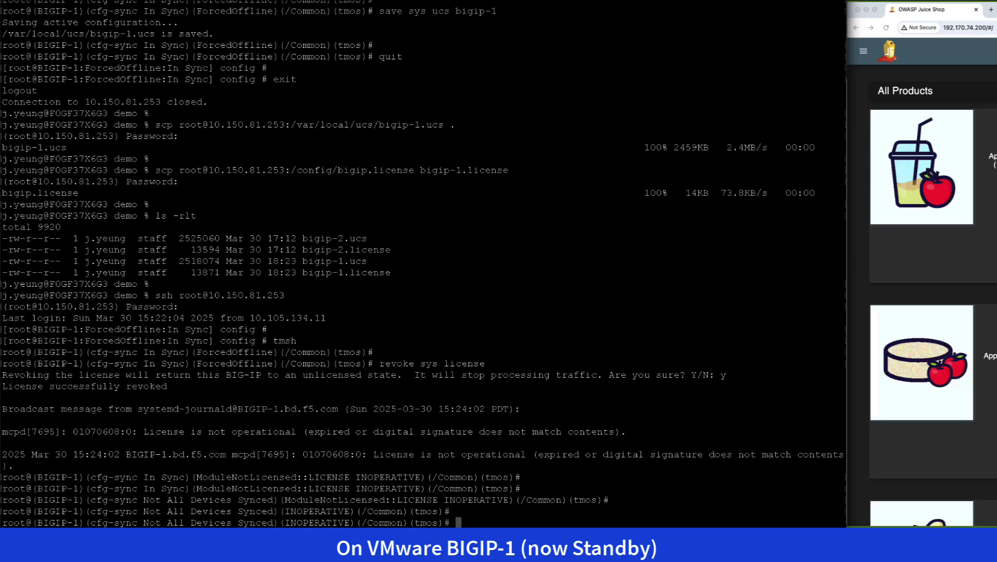
pyautogui.press('Return')
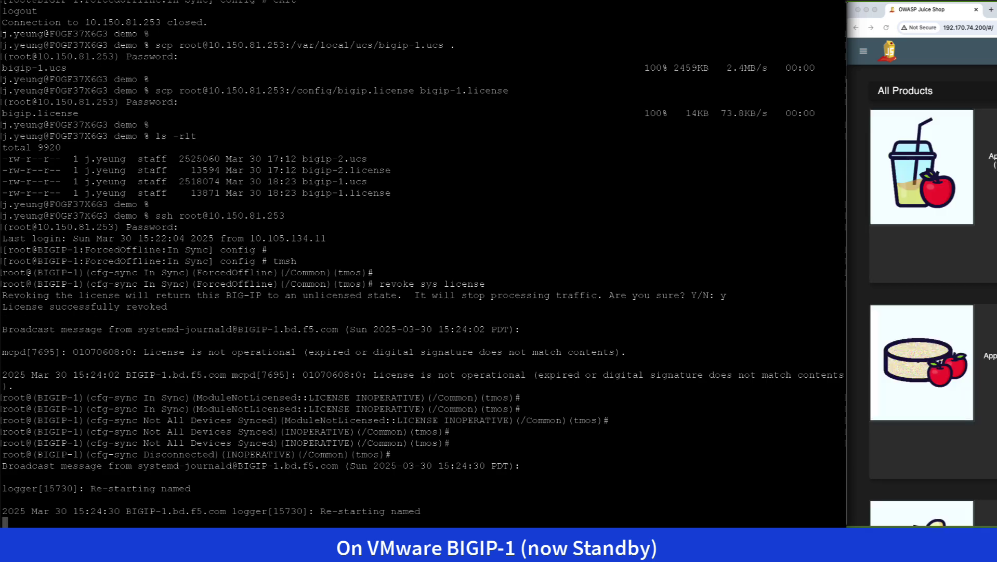
pyautogui.press('Return')
pyautogui.press('Return')
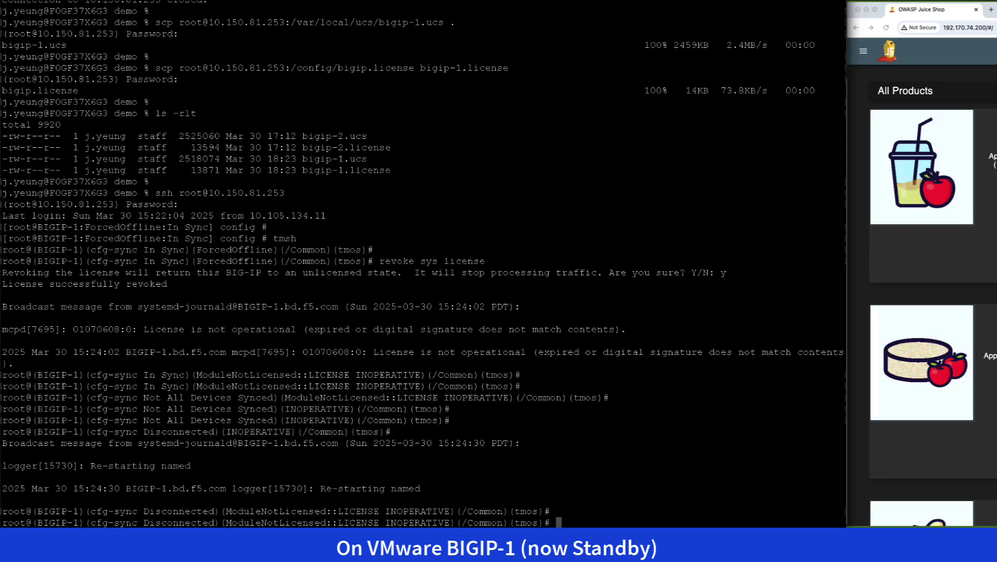
pyautogui.press('Return')
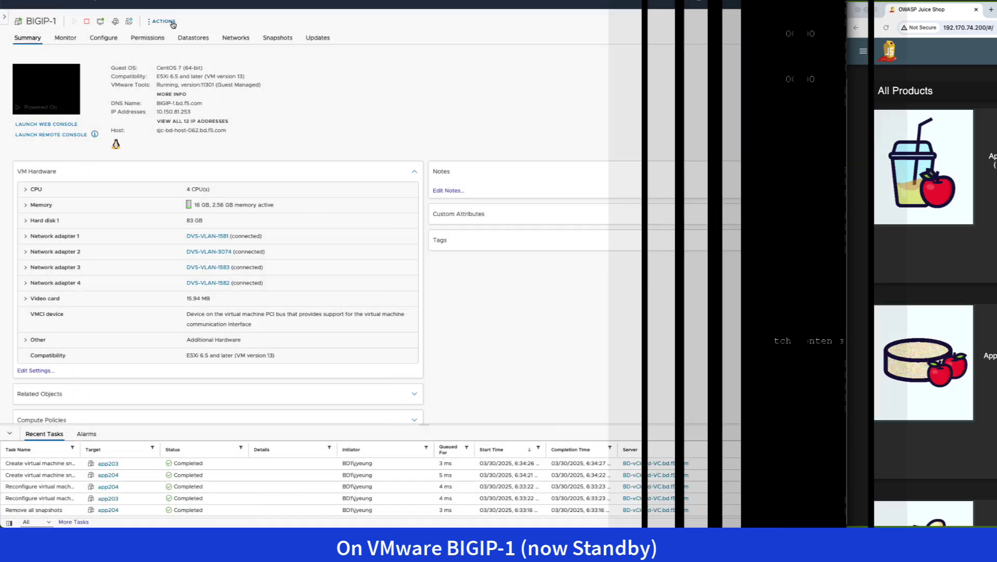
# Disconnect network adapters 1–4 on vSphere BIGIP-1, then power on BIGIP-1 in Nutanix.
pyautogui.click(164, 21)
pyautogui.click(180, 224)
pyautogui.click(543, 178)
pyautogui.click(543, 195)
pyautogui.click(543, 214)
pyautogui.click(542, 232)
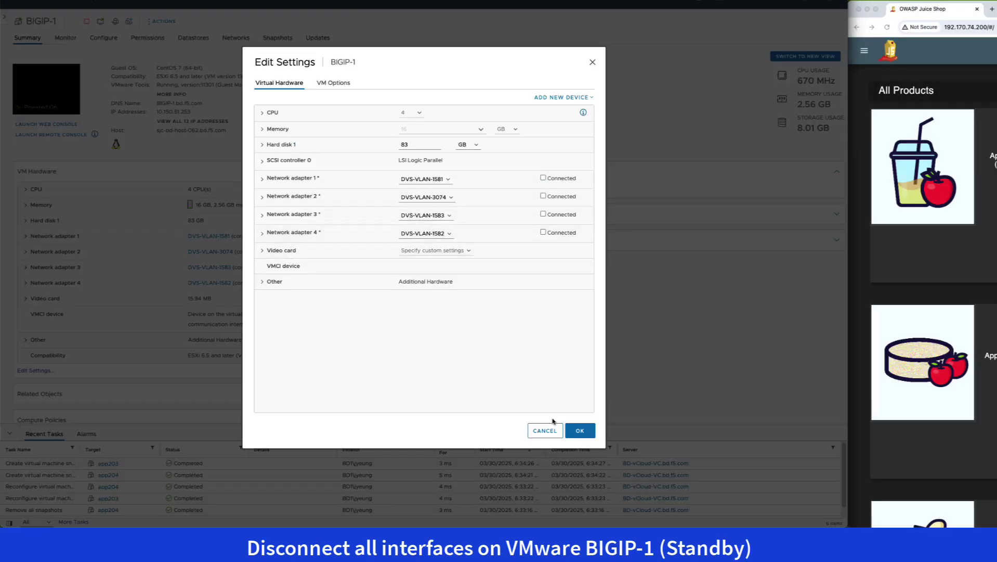
pyautogui.click(581, 431)
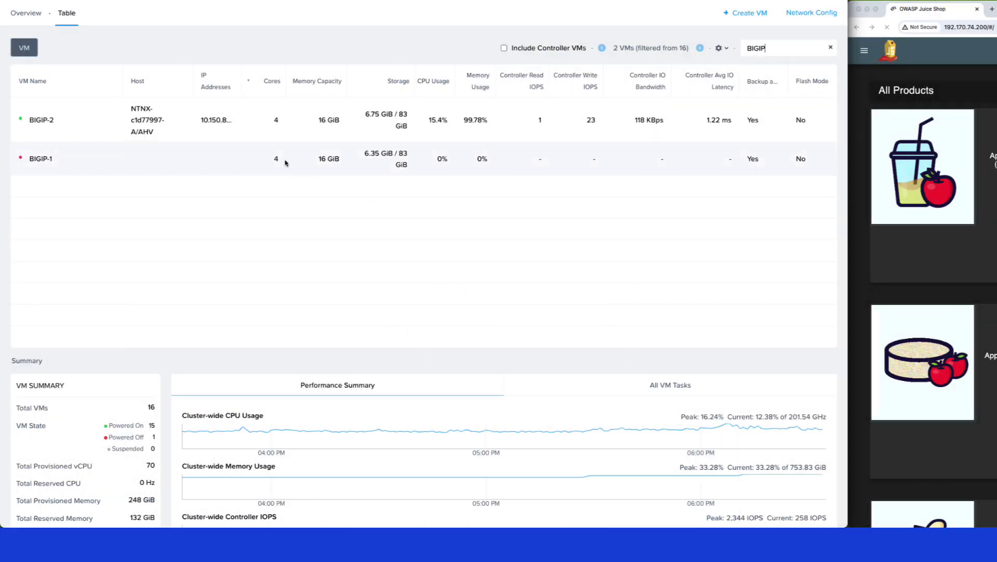
pyautogui.click(286, 163)
pyautogui.click(581, 360)
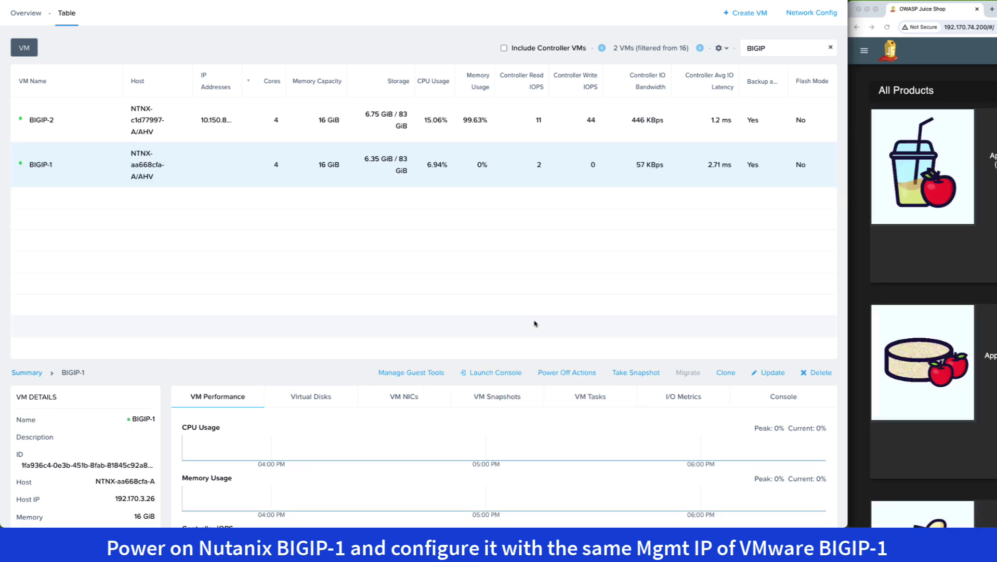
# Open an enlarged console to Nutanix BIGIP-1, log in as root and change the root password.
pyautogui.click(518, 361)
pyautogui.moveTo(379, 237); pyautogui.dragTo(850, 526)
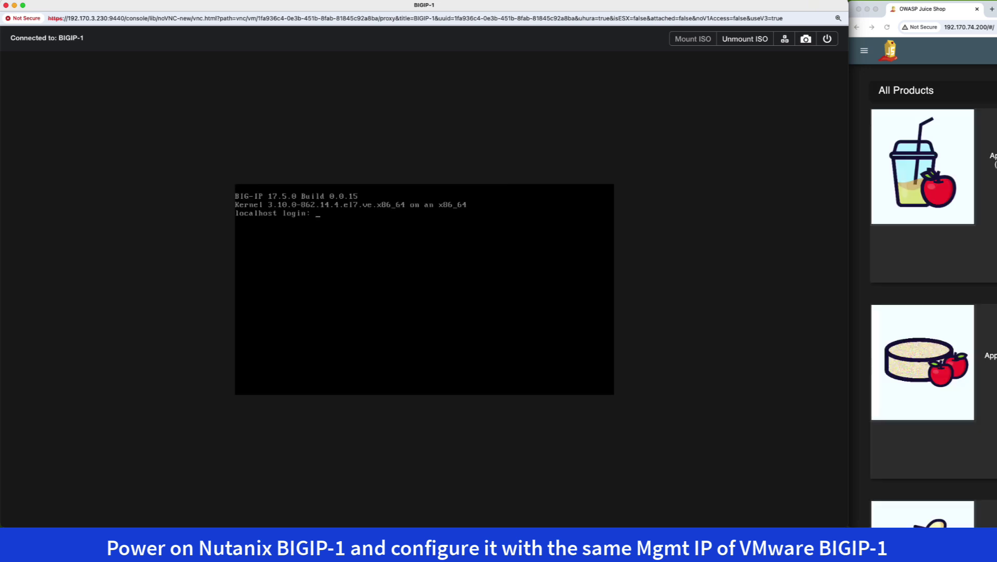
pyautogui.write('root')
pyautogui.press('Return')
pyautogui.press('Return')
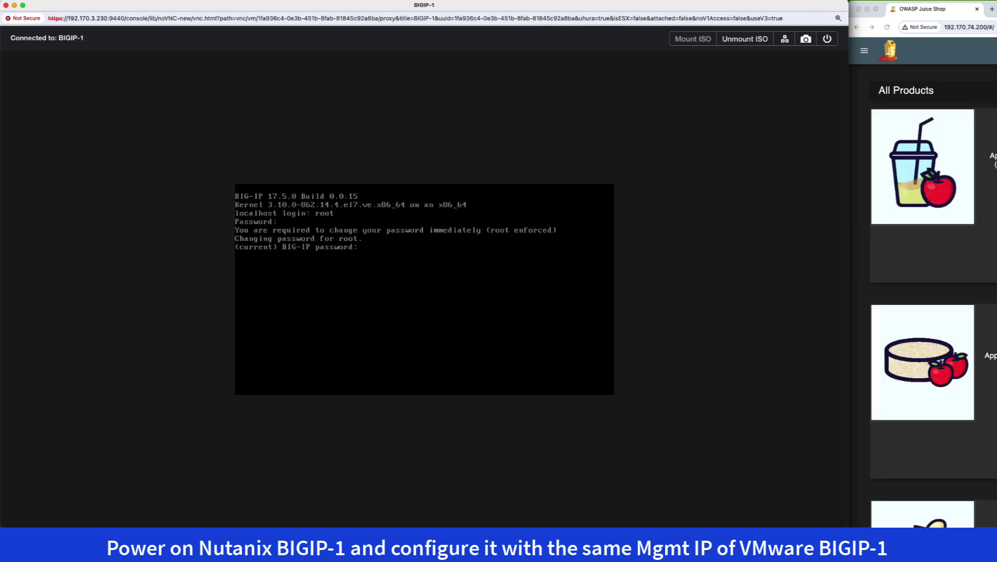
pyautogui.press('Return')
pyautogui.press('Return')
pyautogui.press('Return')
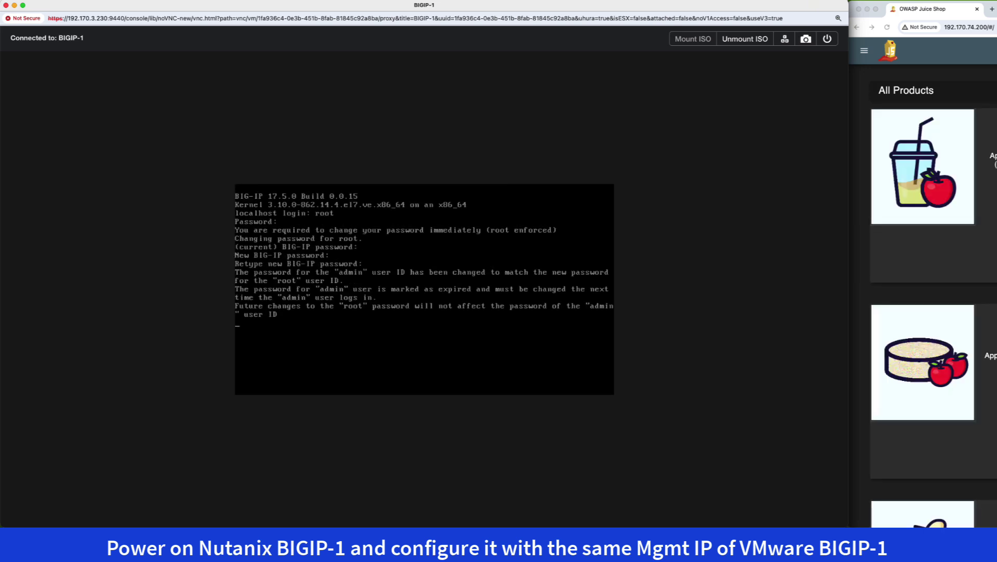
pyautogui.press('Return')
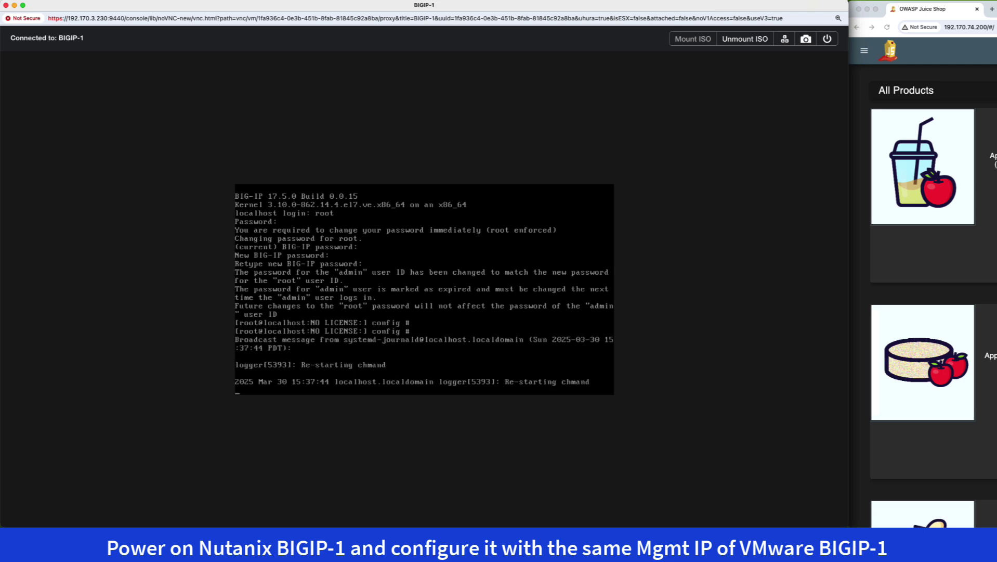
# Run the config utility in the console to start management port setup.
pyautogui.press('Return')
pyautogui.write('config')
pyautogui.press('Return')
pyautogui.press('Return')
pyautogui.write('config')
pyautogui.press('Return')
pyautogui.press('Return')
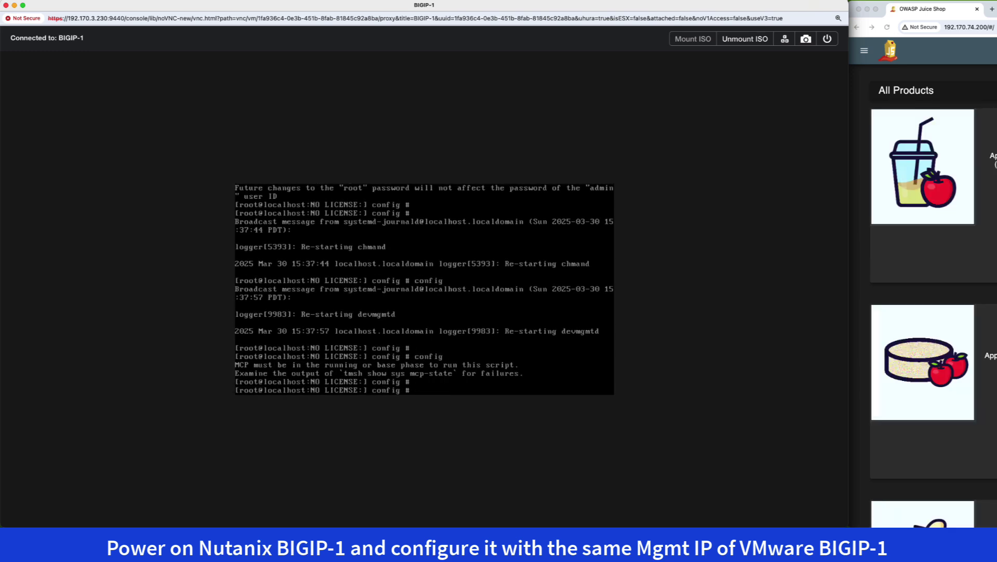
pyautogui.press('Return')
pyautogui.press('Return')
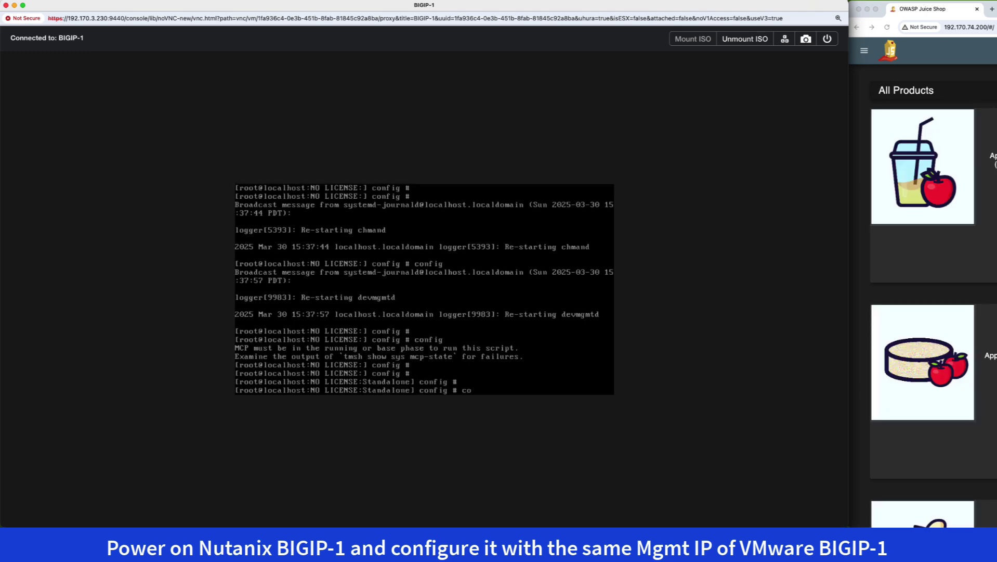
pyautogui.write('config')
pyautogui.press('Return')
# Decline auto IP and enter management IP 10.150.81.253, netmask 255.255.255.0, default route 10.150.81.1.
pyautogui.press('Return')
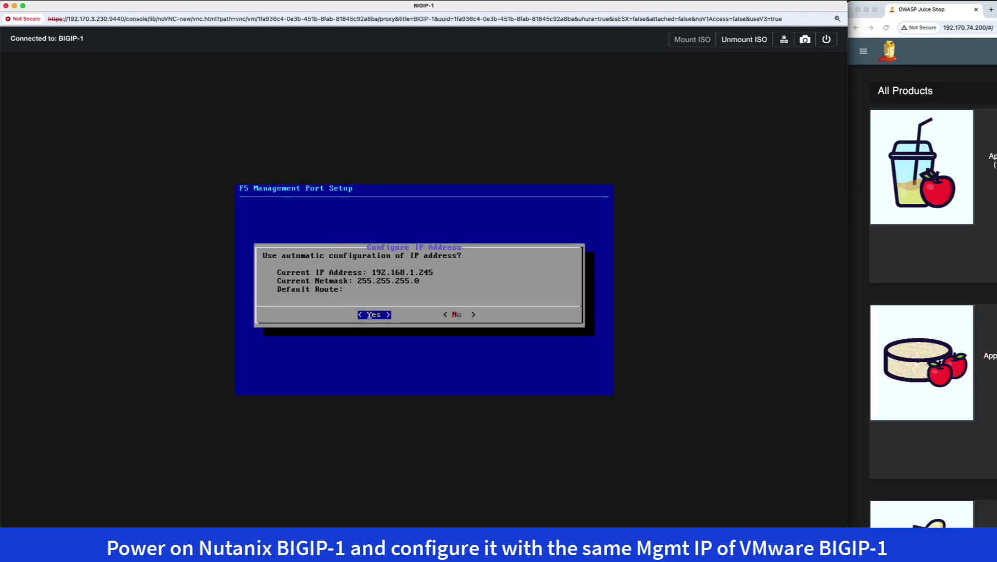
pyautogui.press('Right')
pyautogui.press('Return')
pyautogui.press('BackSpace')
pyautogui.press('BackSpace')
pyautogui.press('BackSpace')
pyautogui.press('BackSpace')
pyautogui.press('BackSpace')
pyautogui.press('BackSpace')
pyautogui.press('BackSpace')
pyautogui.press('BackSpace')
pyautogui.press('BackSpace')
pyautogui.press('BackSpace')
pyautogui.press('BackSpace')
pyautogui.press('BackSpace')
pyautogui.press('BackSpace')
pyautogui.write('10.10.81.250')
pyautogui.press('Return')
pyautogui.press('Tab')
pyautogui.press('Return')
pyautogui.press('Return')
pyautogui.press('Return')
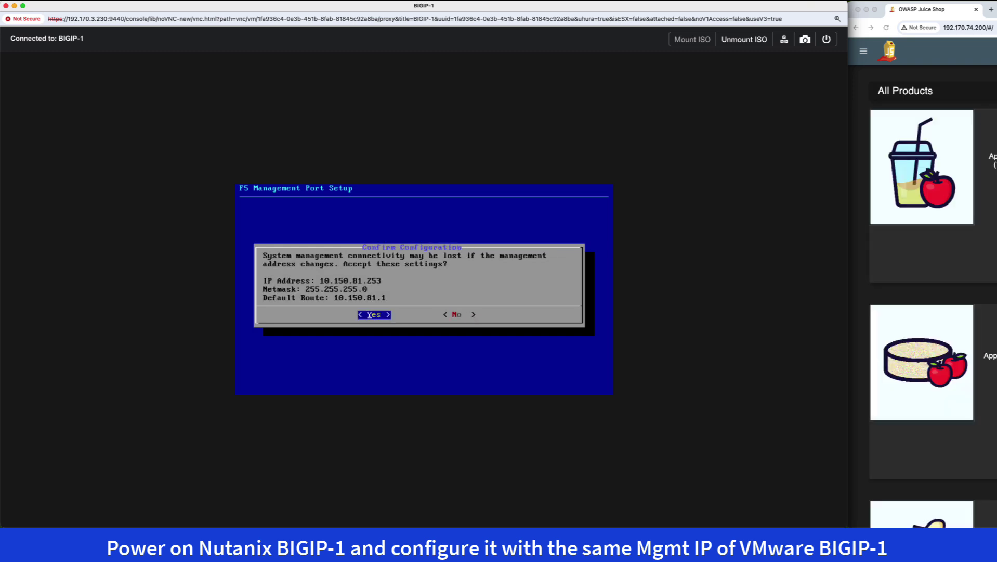
pyautogui.press('Return')
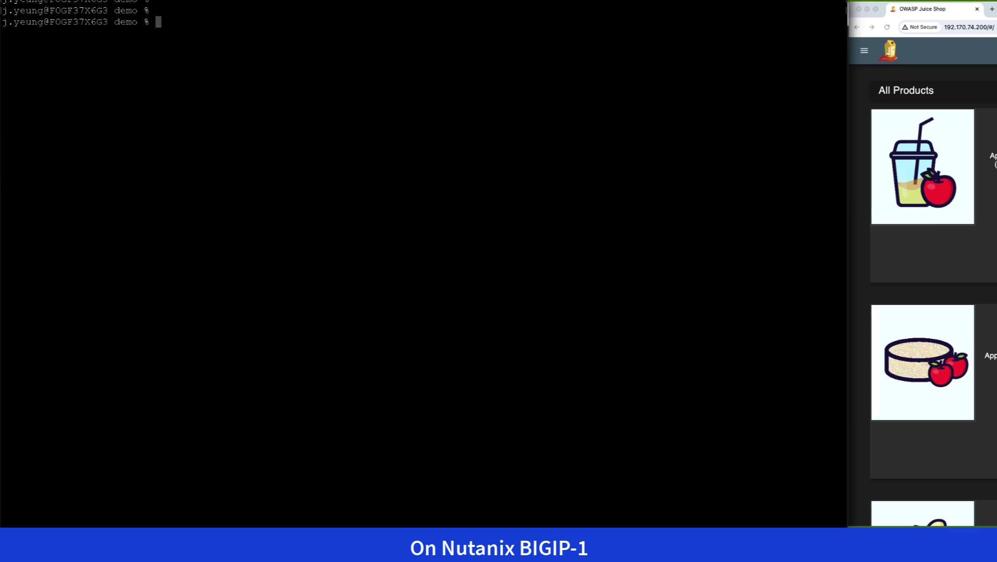
# SSH as root to 10.150.81.253, accept the host key, and start tmsh.
pyautogui.write('ssh root@10.150.81.253')
pyautogui.press('Return')
pyautogui.write('yes')
pyautogui.press('Return')
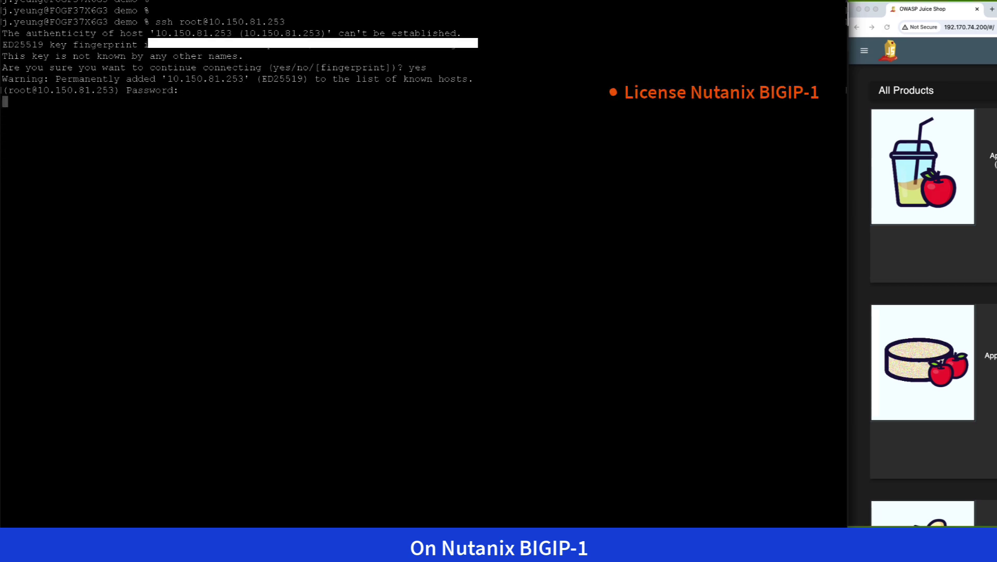
pyautogui.press('Return')
pyautogui.write('tmsh')
pyautogui.press('Return')
# License the device with its registration key, then force it offline.
pyautogui.press('Return')
pyautogui.write('install sys license registration-key')
pyautogui.press('super+v')
pyautogui.press('Return')
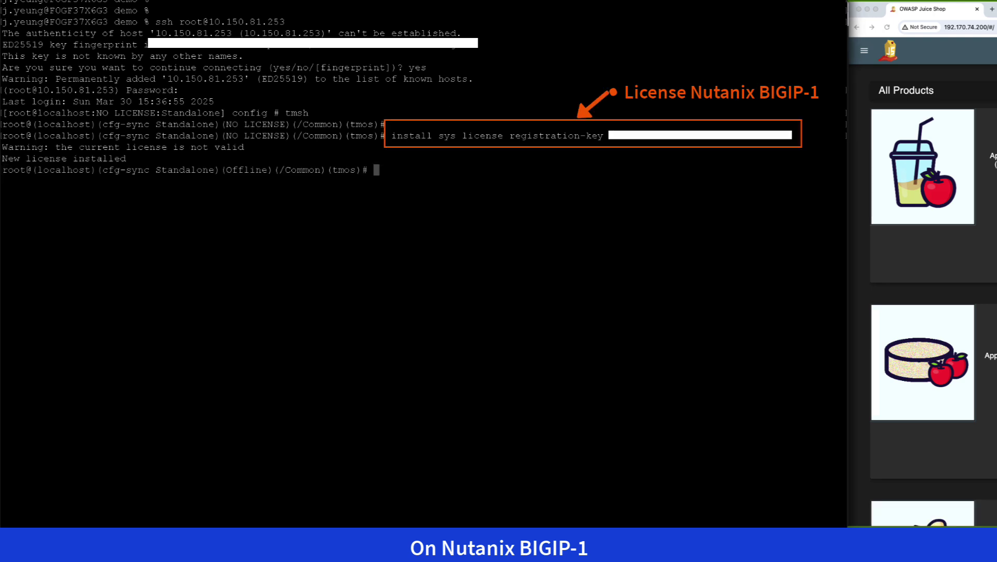
pyautogui.write('run sys failover offline')
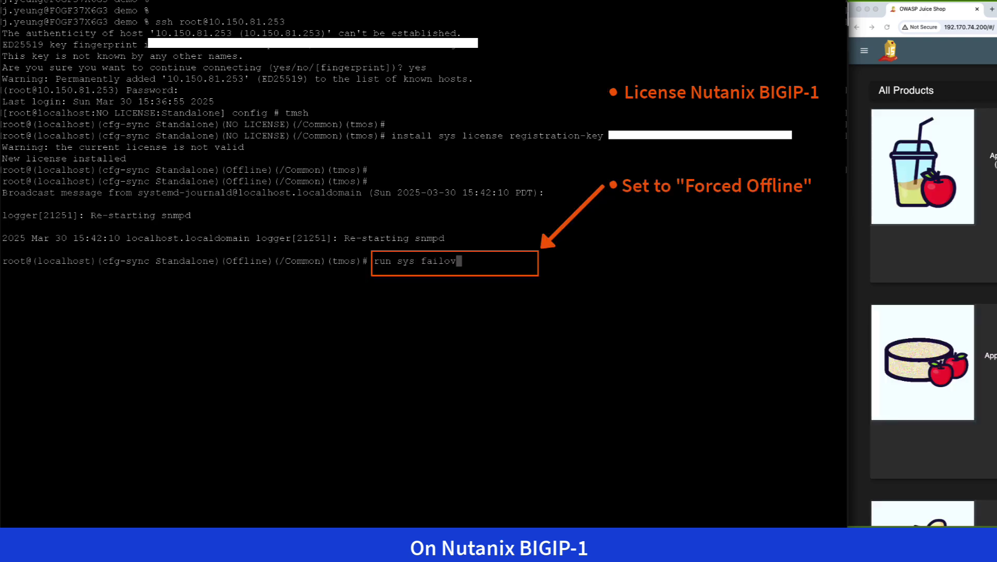
pyautogui.press('Return')
pyautogui.press('Return')
pyautogui.press('Return')
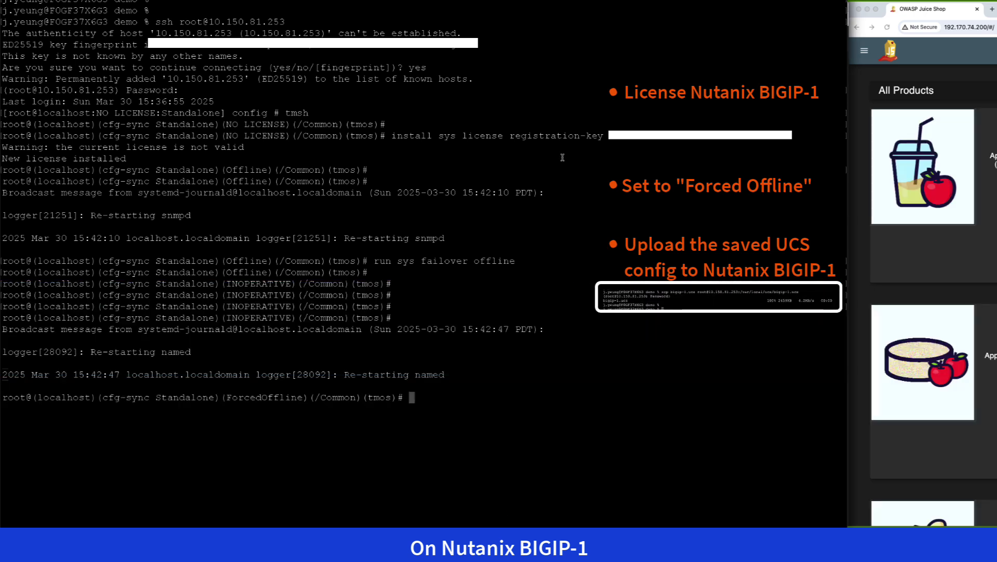
# Restore /var/local/ucs/bigip-1.ucs with no-license and bring the device back online as standby.
pyautogui.write('load sys ucs /var/local/ucs/bigip-1.ucs no-license')
pyautogui.press('Return')
pyautogui.write('y')
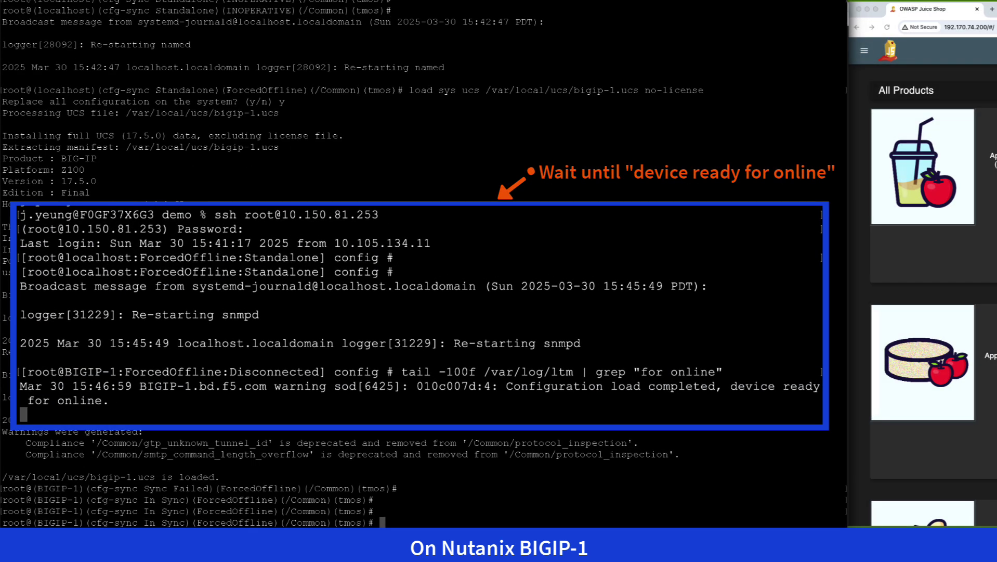
pyautogui.press('Return')
pyautogui.write('run sys failover online')
pyautogui.press('Return')
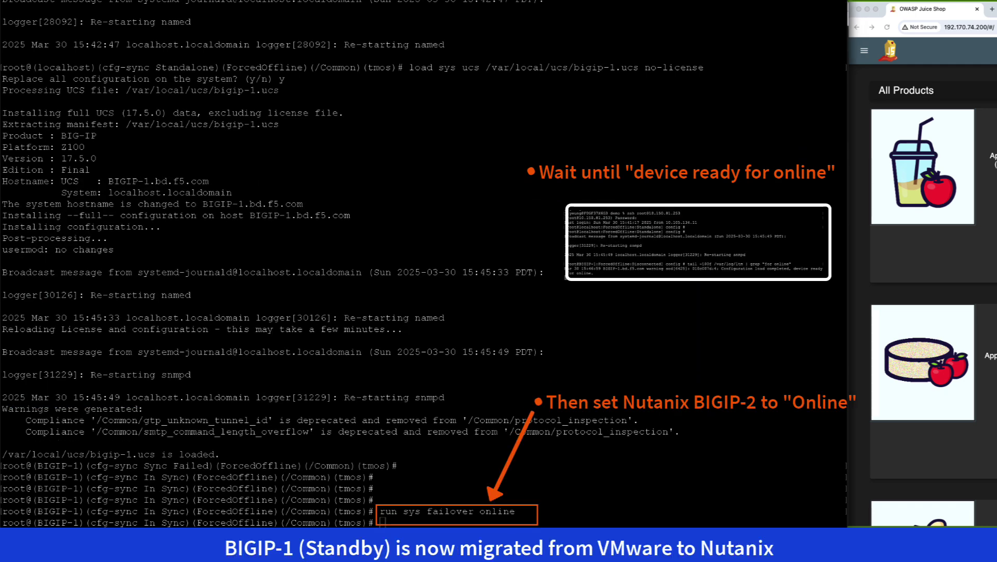
pyautogui.press('Return')
pyautogui.press('Return')
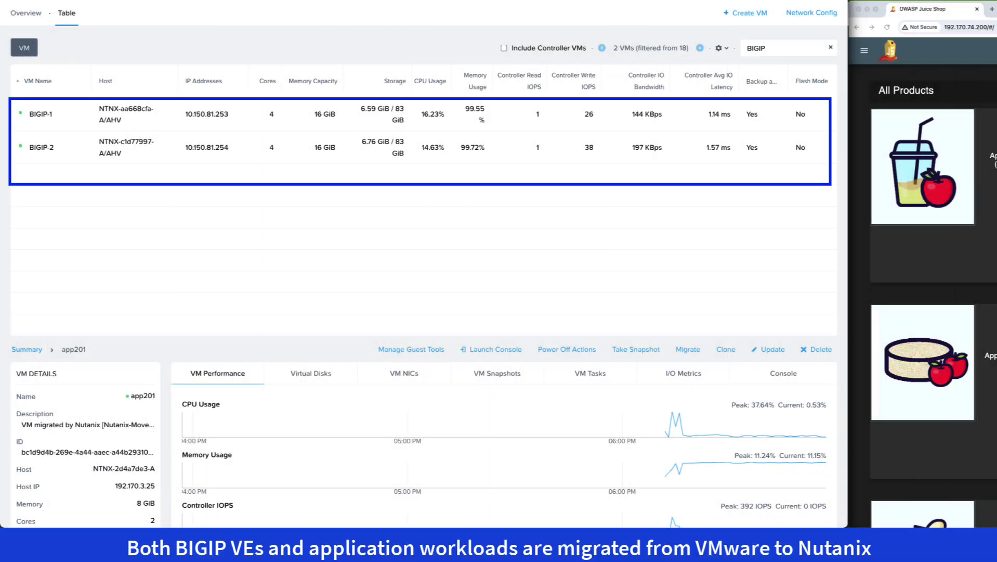
pyautogui.click(831, 48)
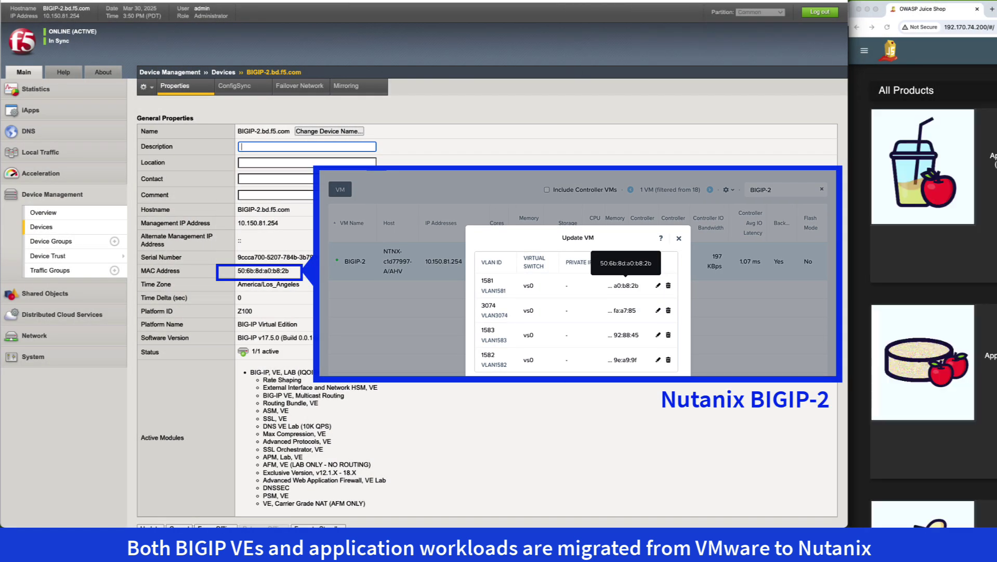
# In the app200 partition, list app200-pool's members: 10.150.83.201–204 on port 3000, all up.
pyautogui.click(40, 152)
pyautogui.click(50, 185)
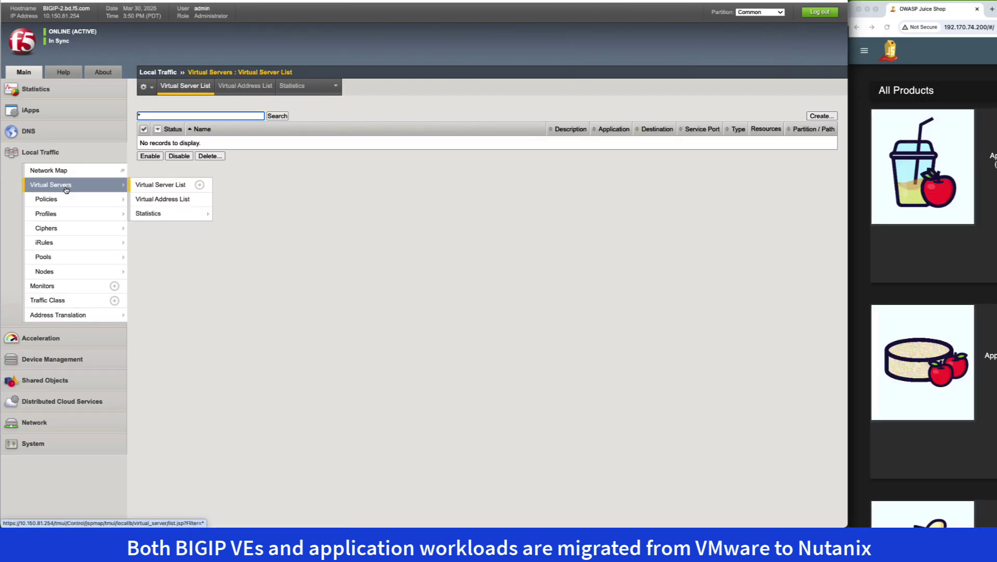
pyautogui.click(761, 12)
pyautogui.click(762, 22)
pyautogui.click(195, 142)
pyautogui.click(234, 87)
pyautogui.click(43, 256)
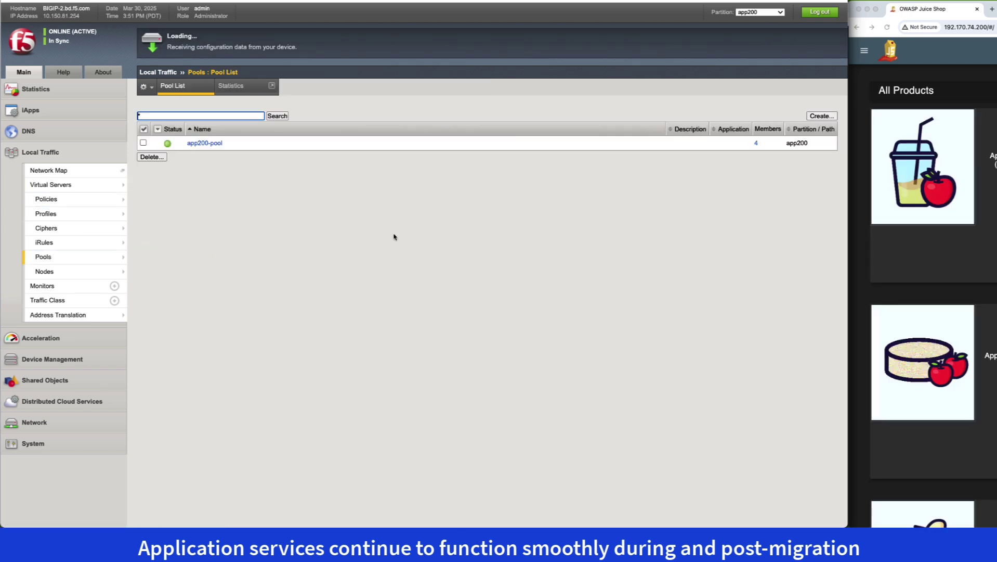
pyautogui.click(757, 144)
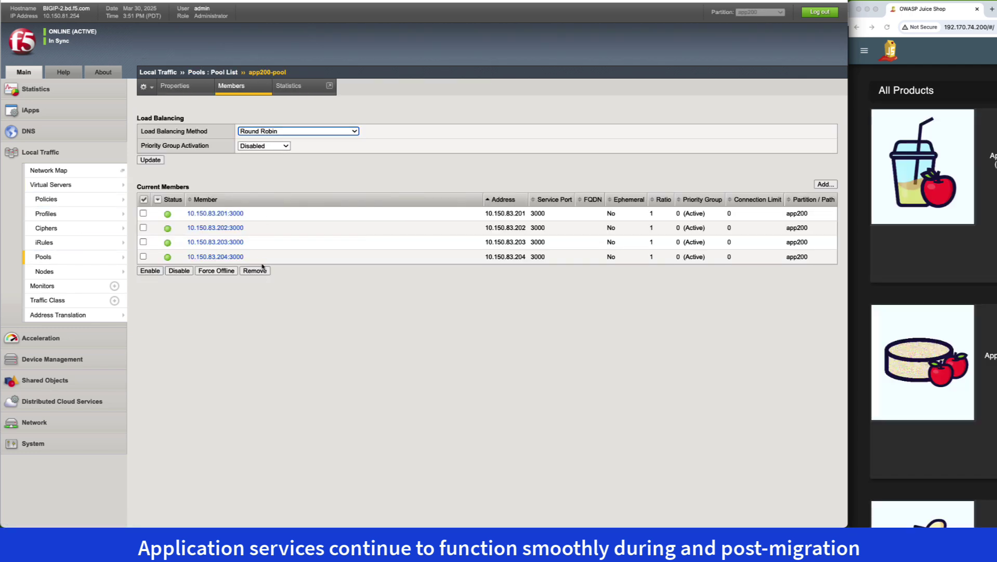